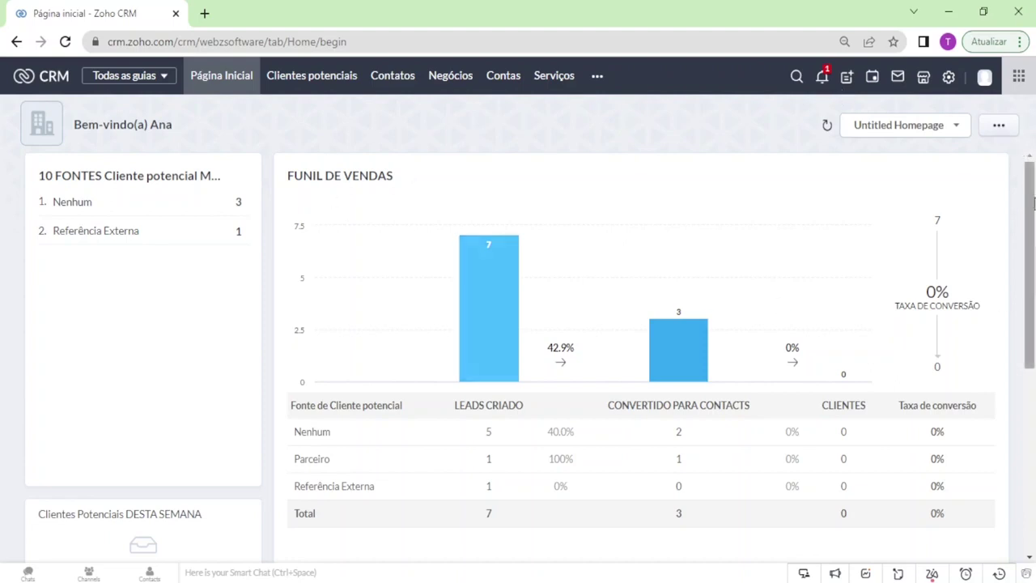
# Open the layout rules of the Clientes potenciais module in the CRM's module and field settings.
pyautogui.click(948, 78)
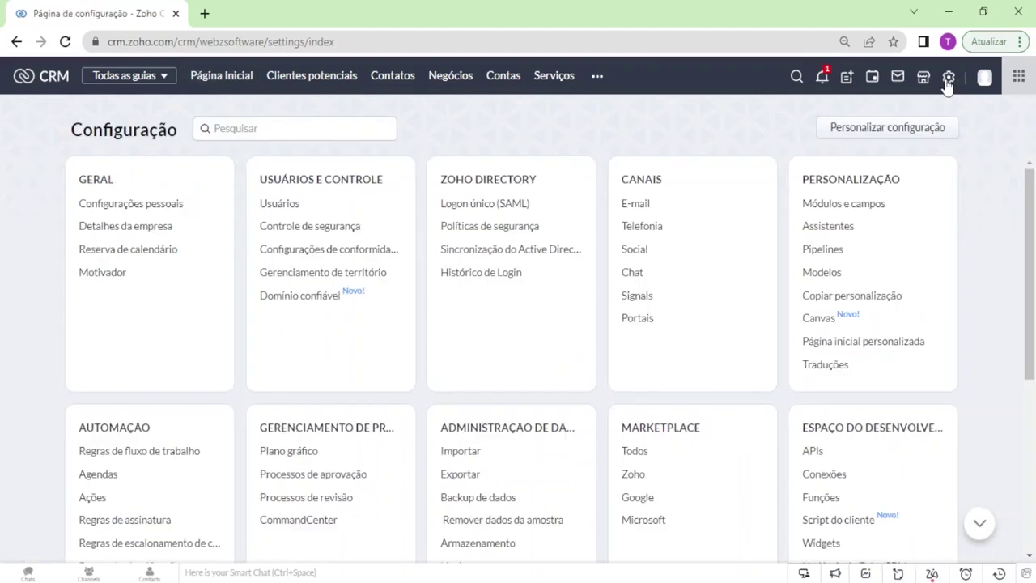
pyautogui.click(824, 205)
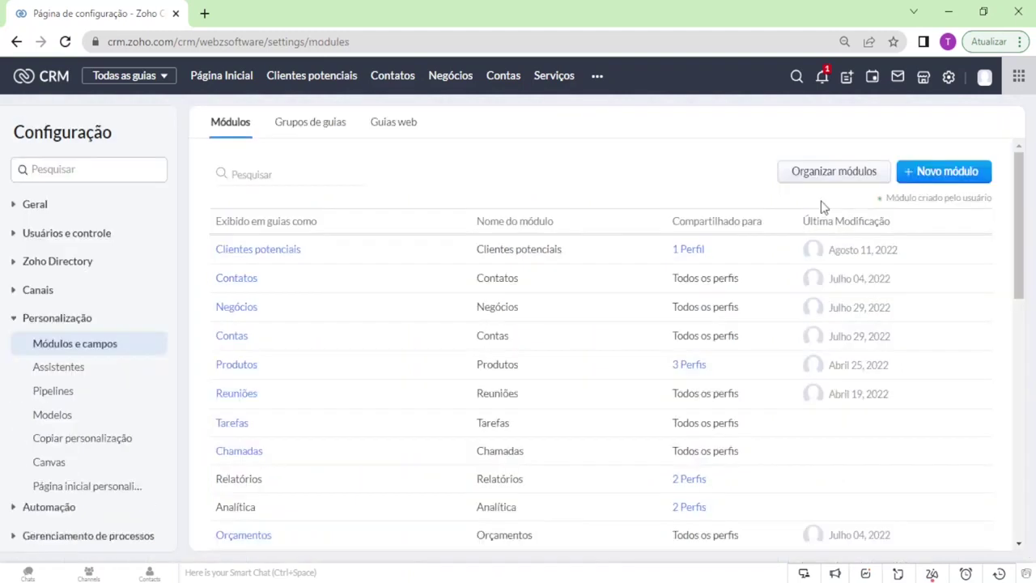
pyautogui.click(263, 252)
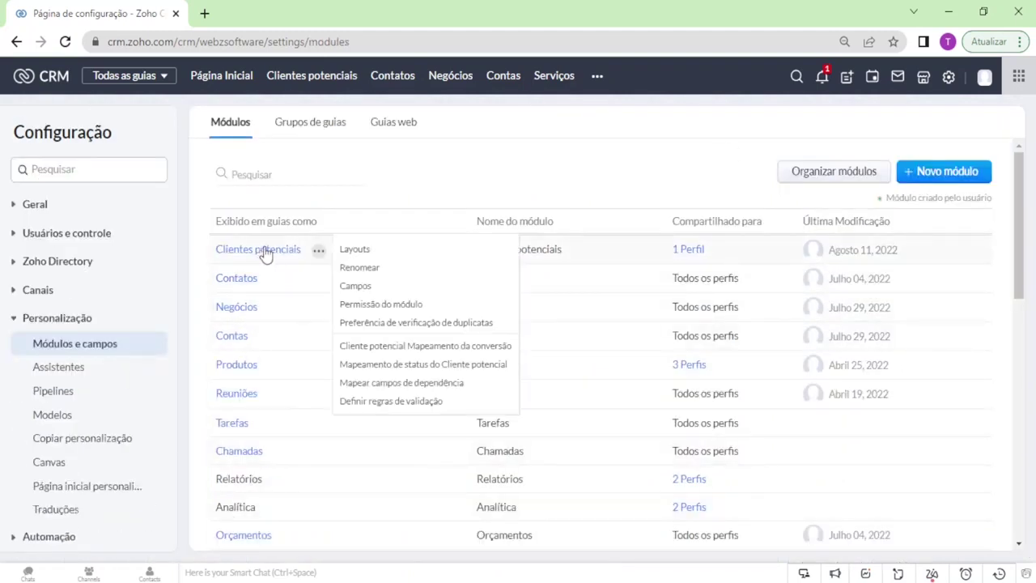
pyautogui.click(239, 255)
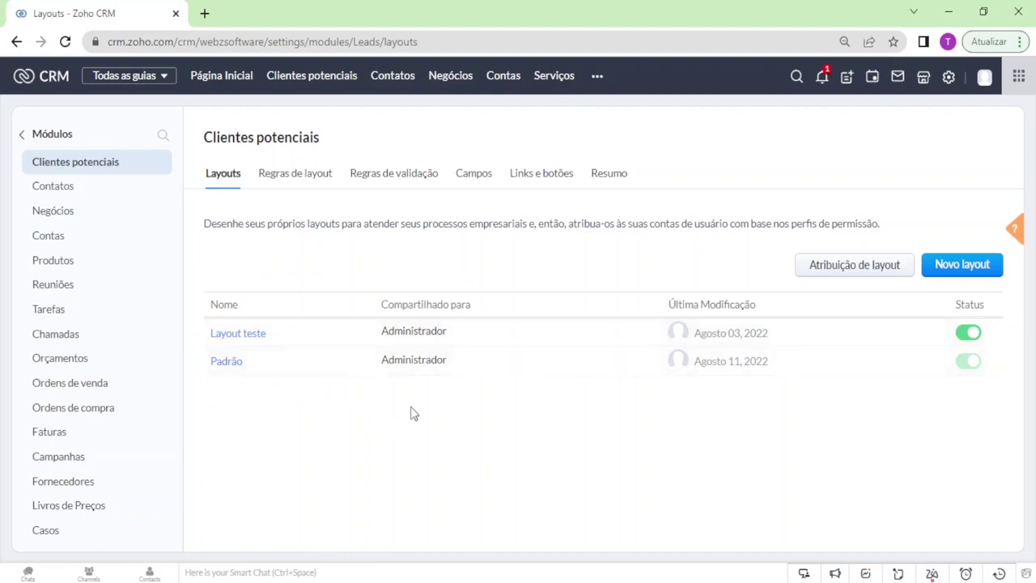
pyautogui.click(288, 183)
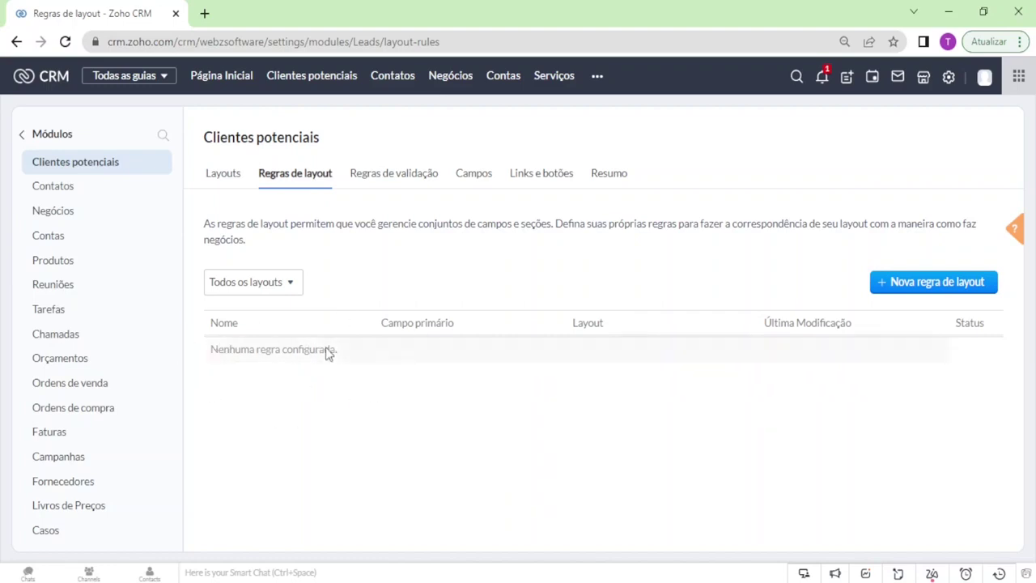
pyautogui.click(289, 288)
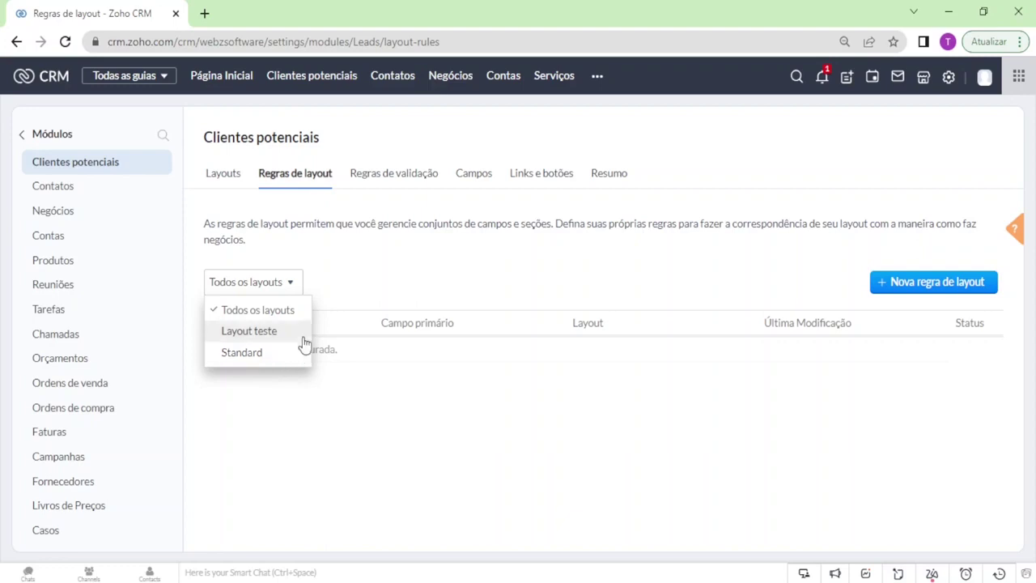
pyautogui.click(387, 288)
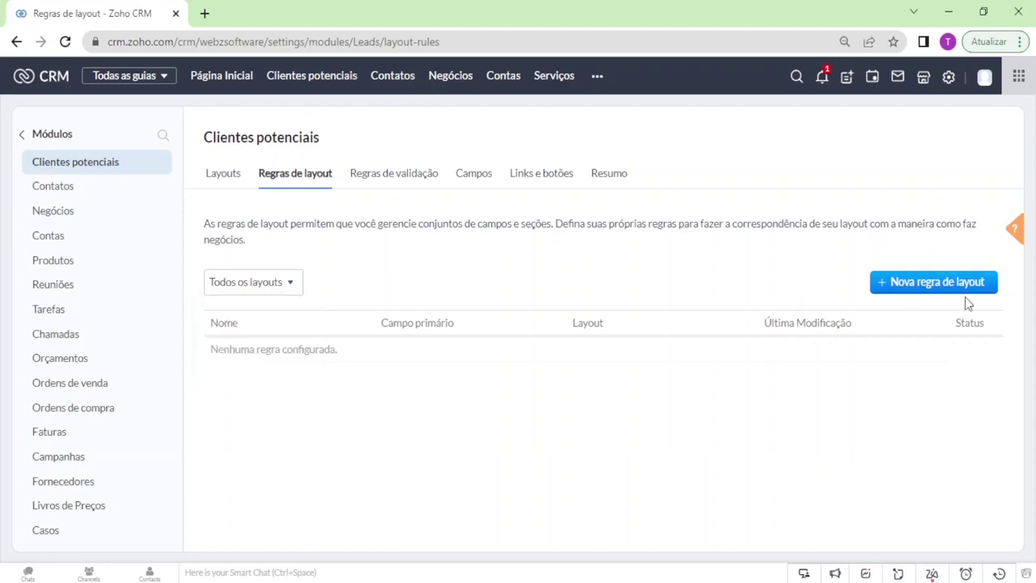
# Start a layout rule named "Regra de teste", described as "Teste regra de layout para clientes potenciais", for the layout Layout teste.
pyautogui.click(926, 288)
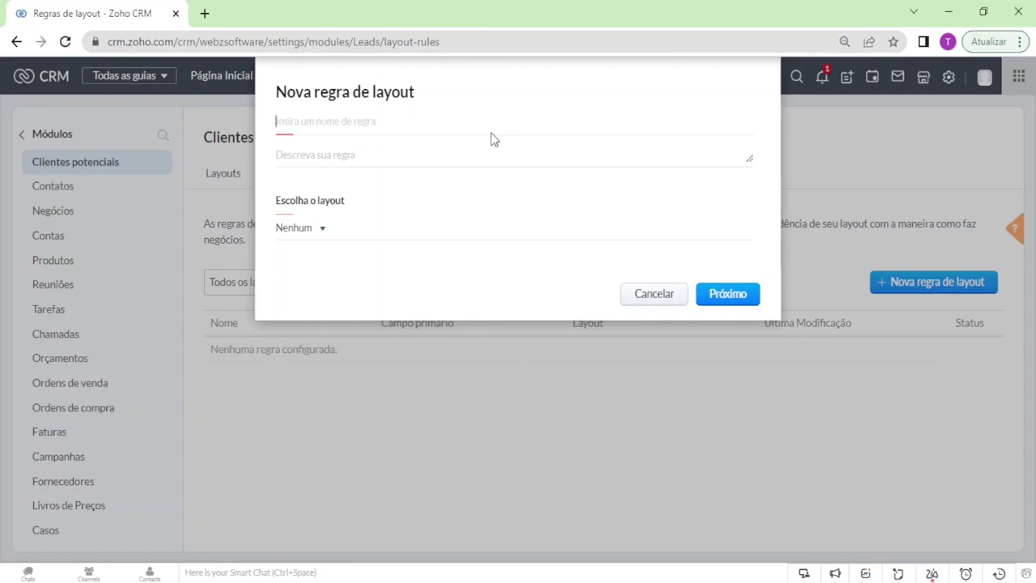
pyautogui.write('Regra de teste')
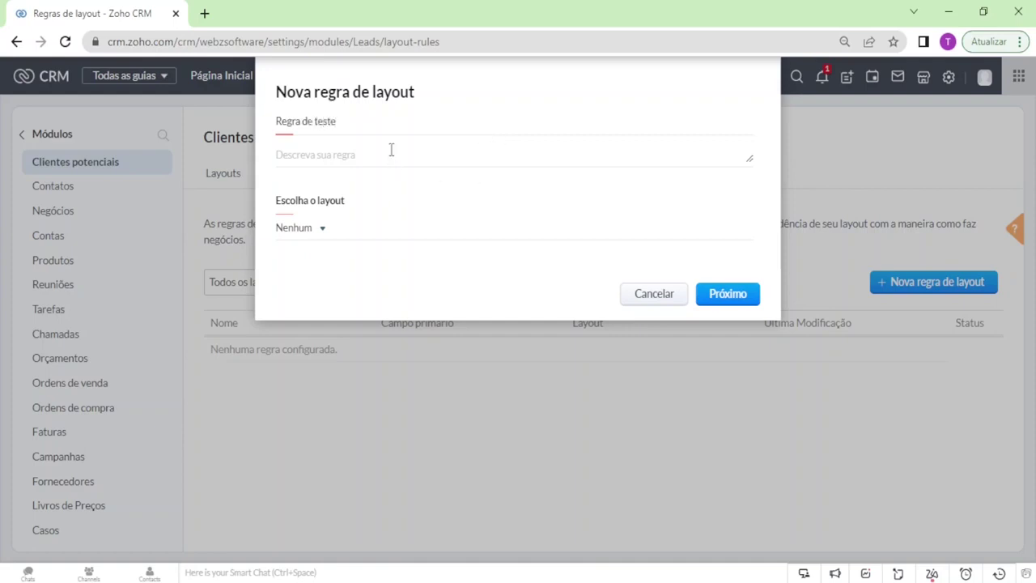
pyautogui.click(391, 149)
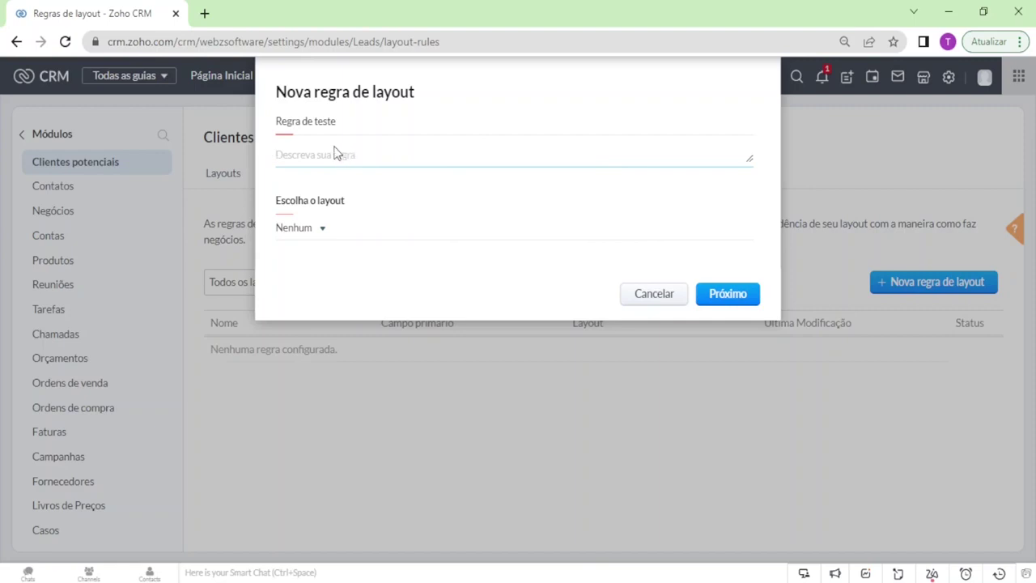
pyautogui.write('Teste regra de layout para clientes potenciais')
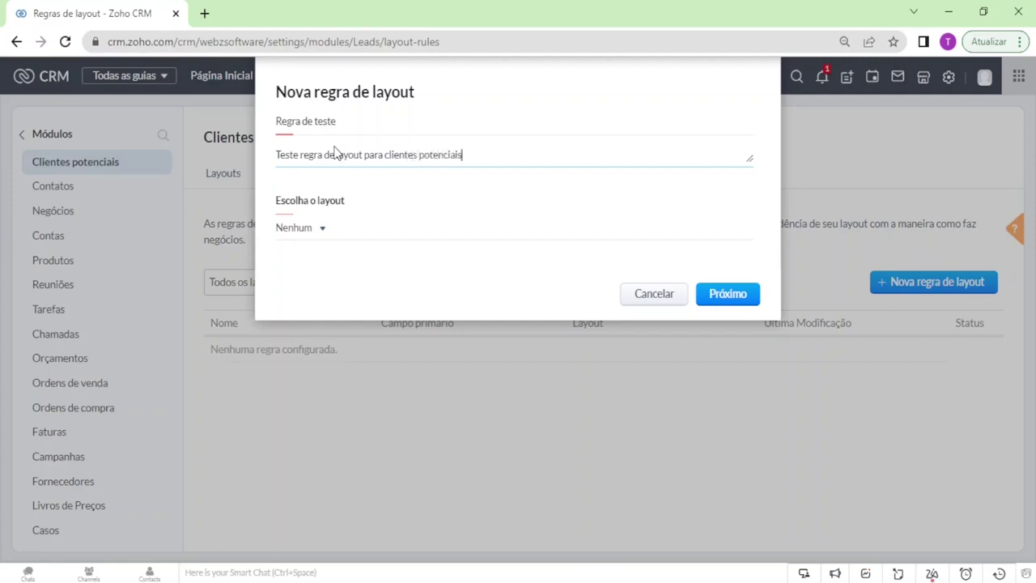
pyautogui.click(324, 230)
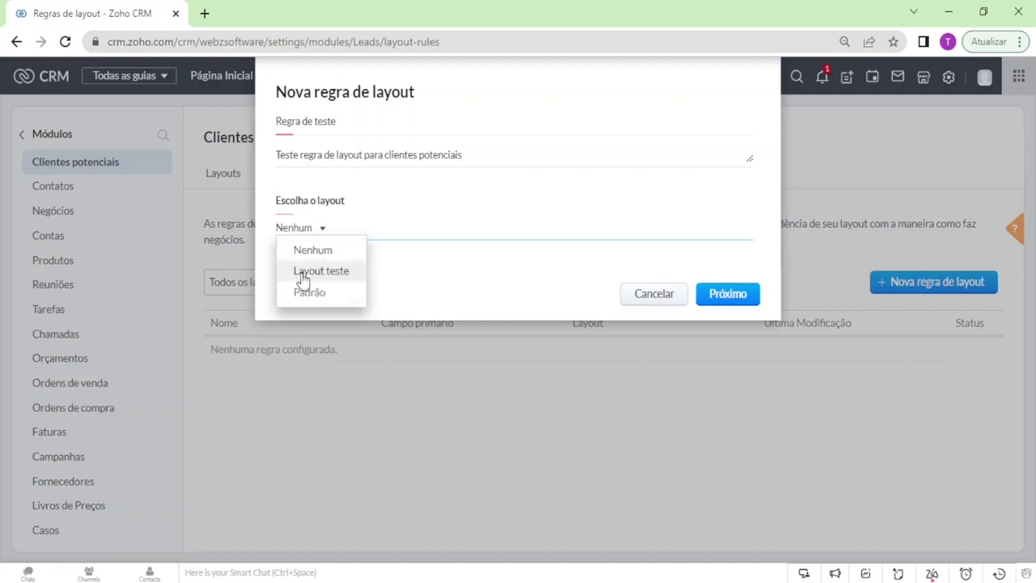
pyautogui.click(302, 275)
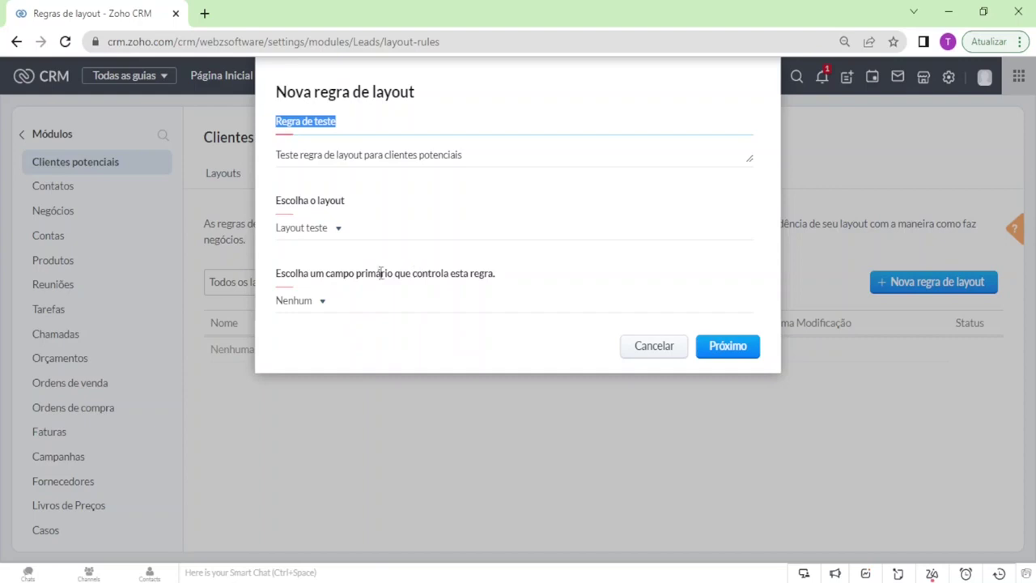
# Choose Fonte de Cliente potencial as the primary field that controls the new layout rule.
pyautogui.click(301, 306)
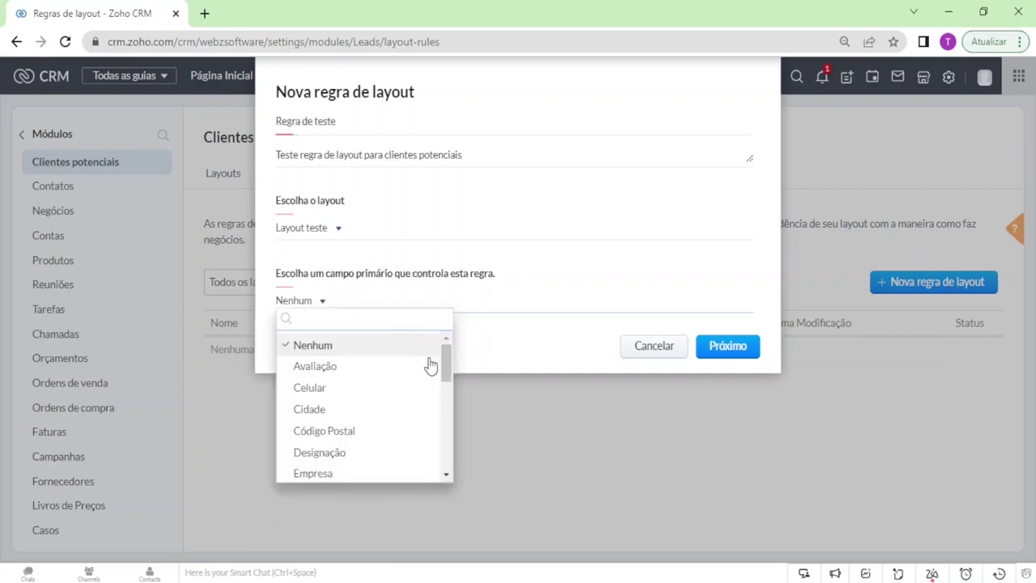
pyautogui.moveTo(447, 369); pyautogui.dragTo(445, 400)
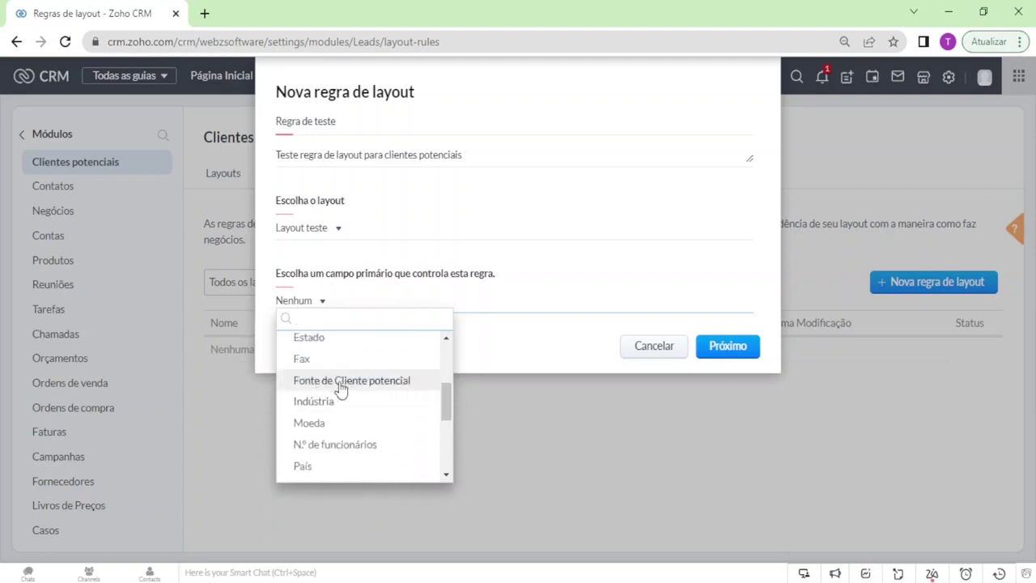
pyautogui.click(399, 381)
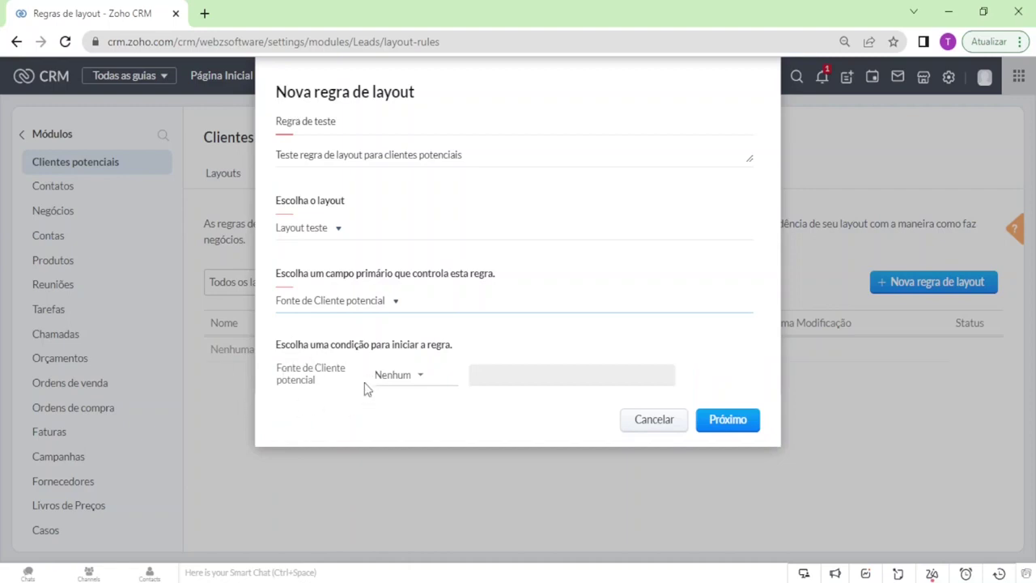
# Set the rule's starting condition to Fonte de Cliente potencial "é" Referência de Funcionários and proceed to the rule's flow editor.
pyautogui.click(411, 380)
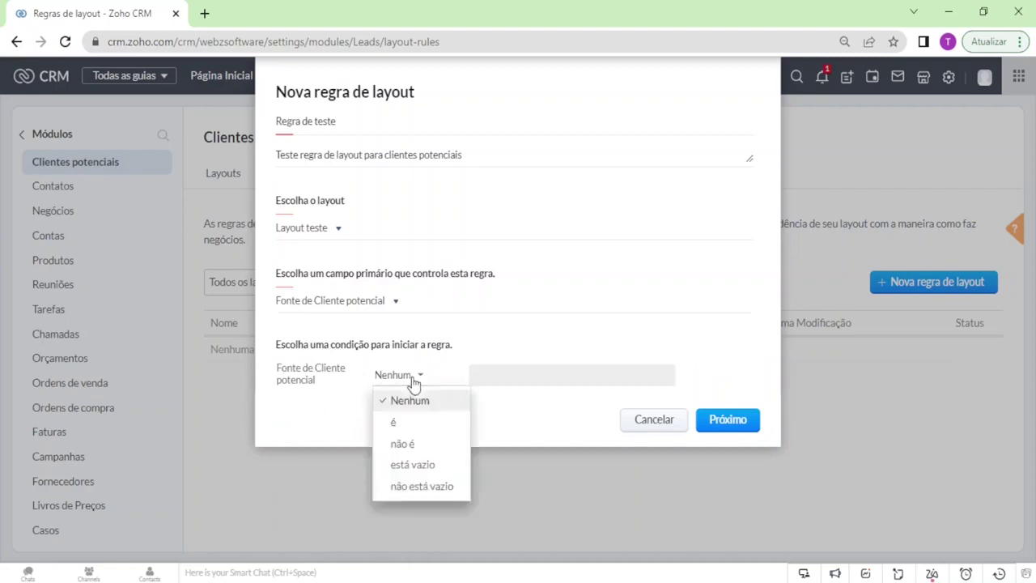
pyautogui.click(432, 424)
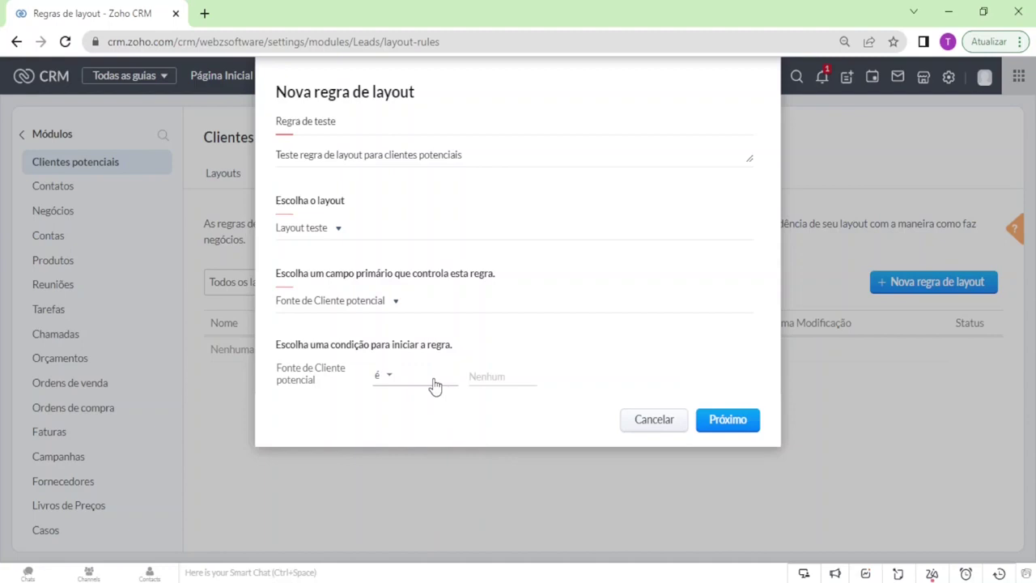
pyautogui.click(434, 386)
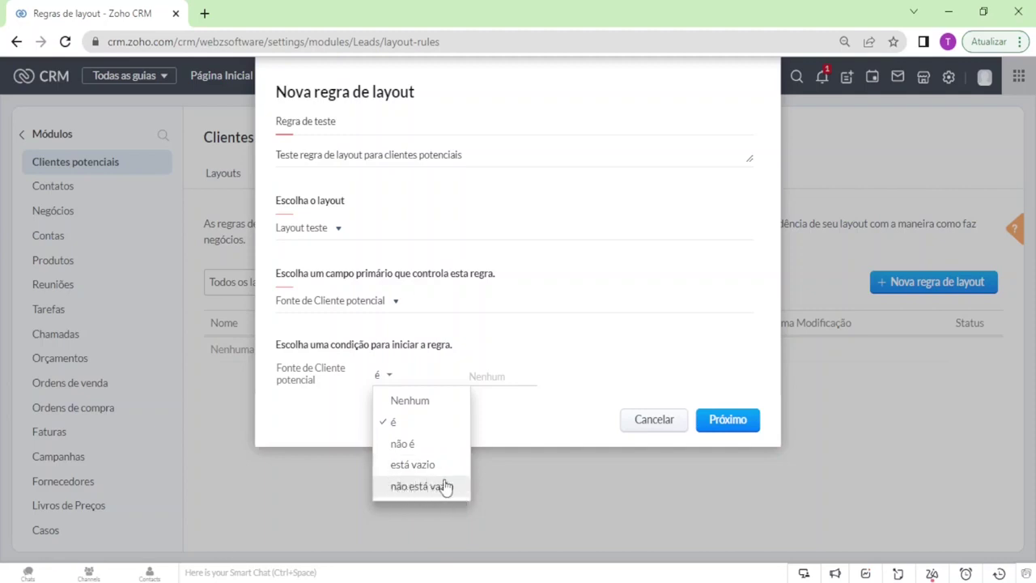
pyautogui.click(502, 376)
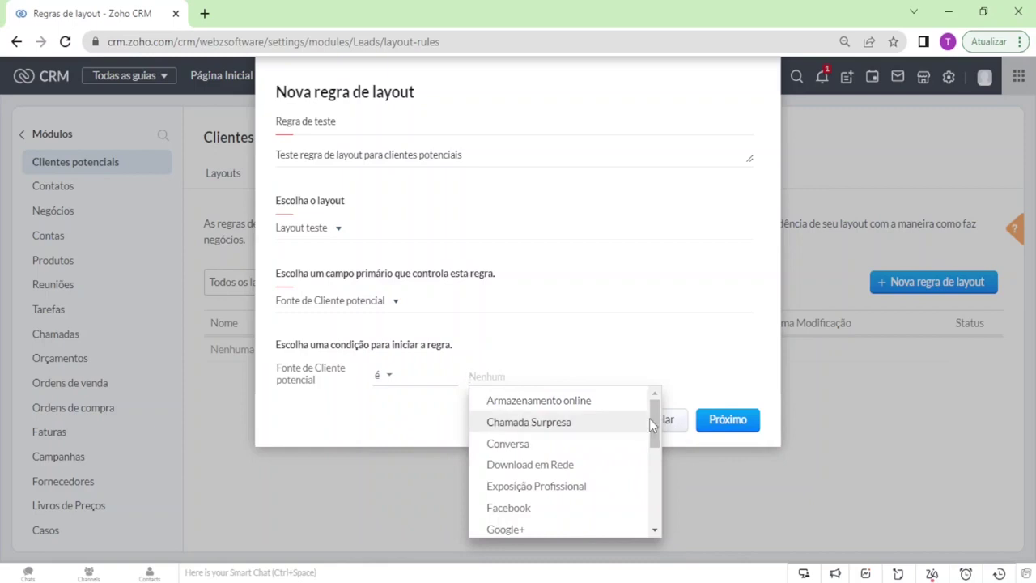
pyautogui.moveTo(660, 418); pyautogui.dragTo(659, 488)
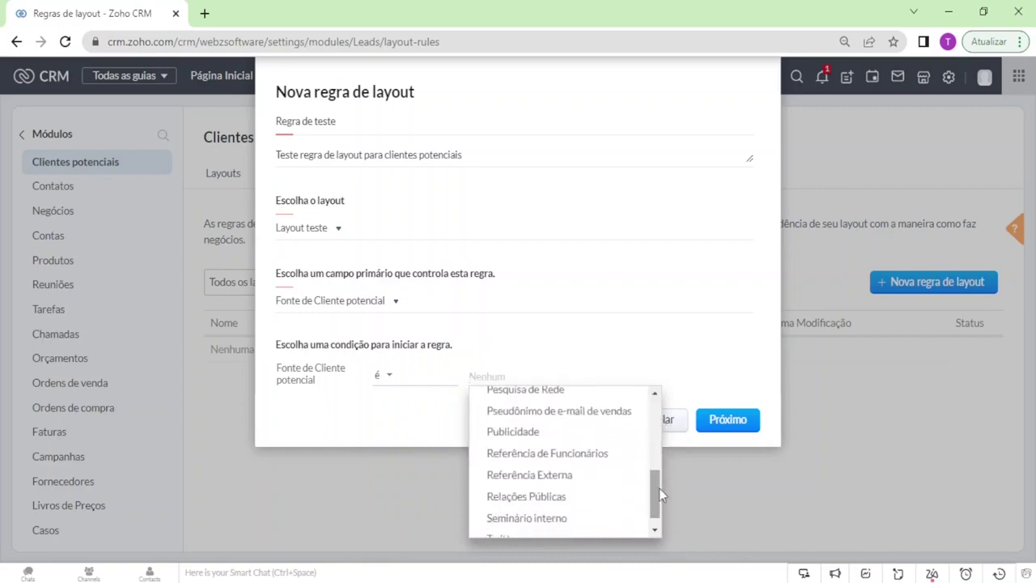
pyautogui.click(581, 455)
pyautogui.click(733, 351)
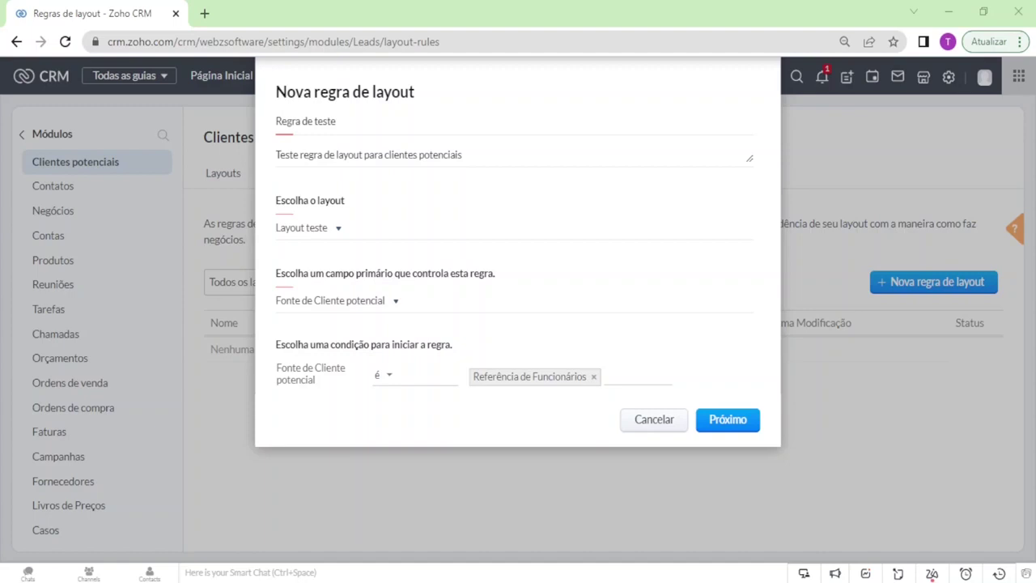
pyautogui.click(374, 301)
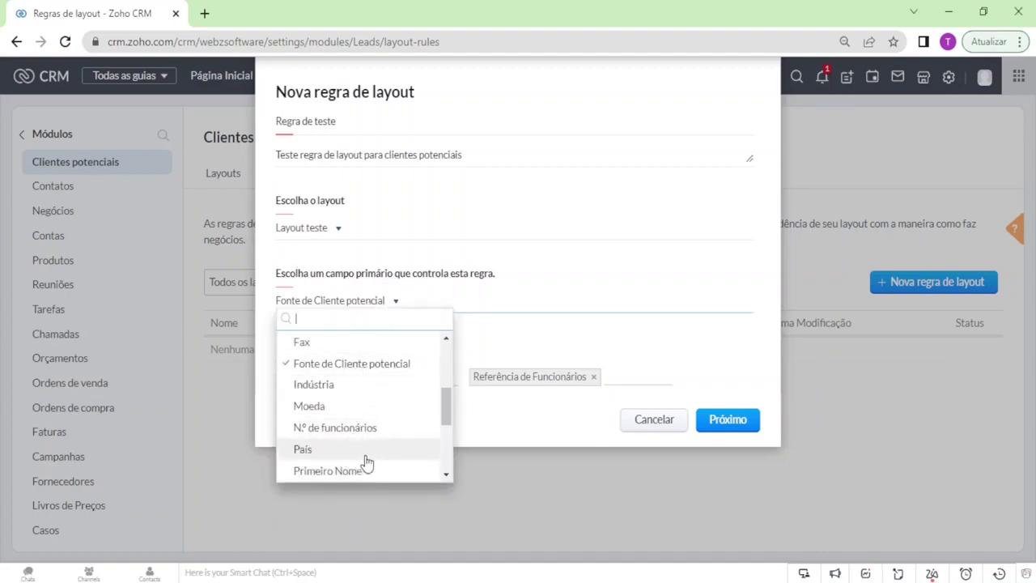
pyautogui.click(486, 338)
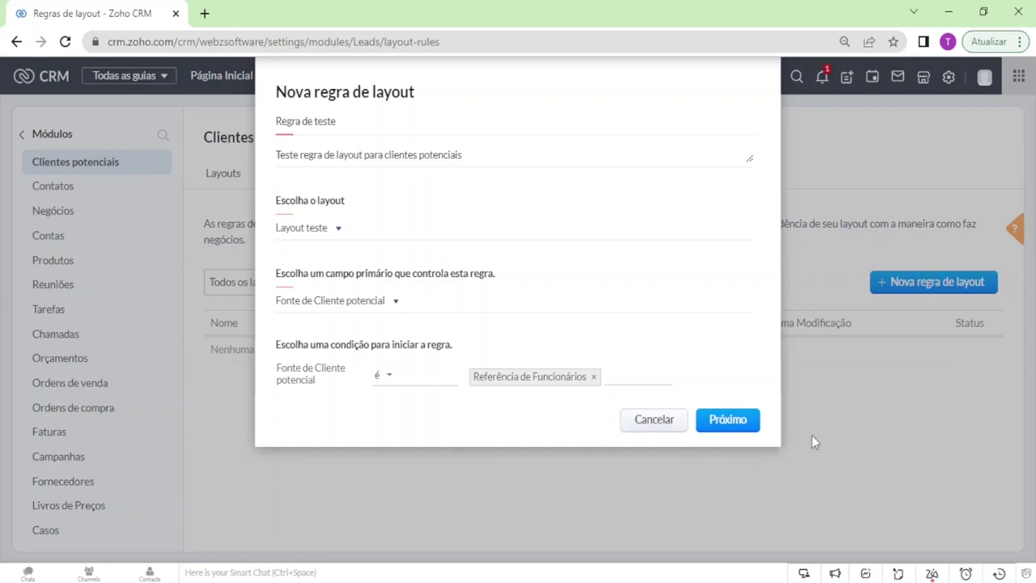
pyautogui.click(727, 420)
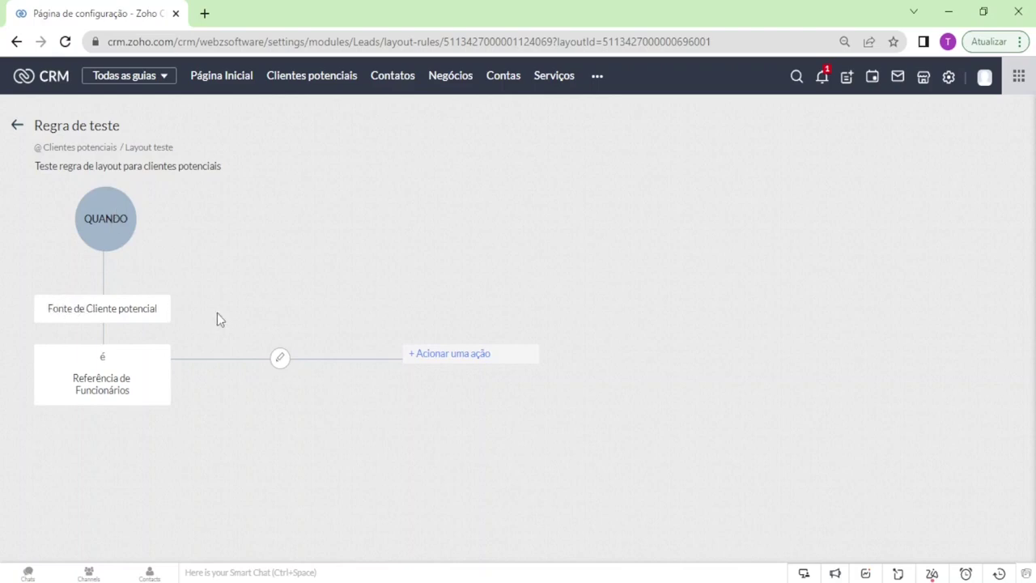
# Add a second criterion, País "é" Brasil, to the condition that triggers the rule's actions and save it.
pyautogui.click(278, 359)
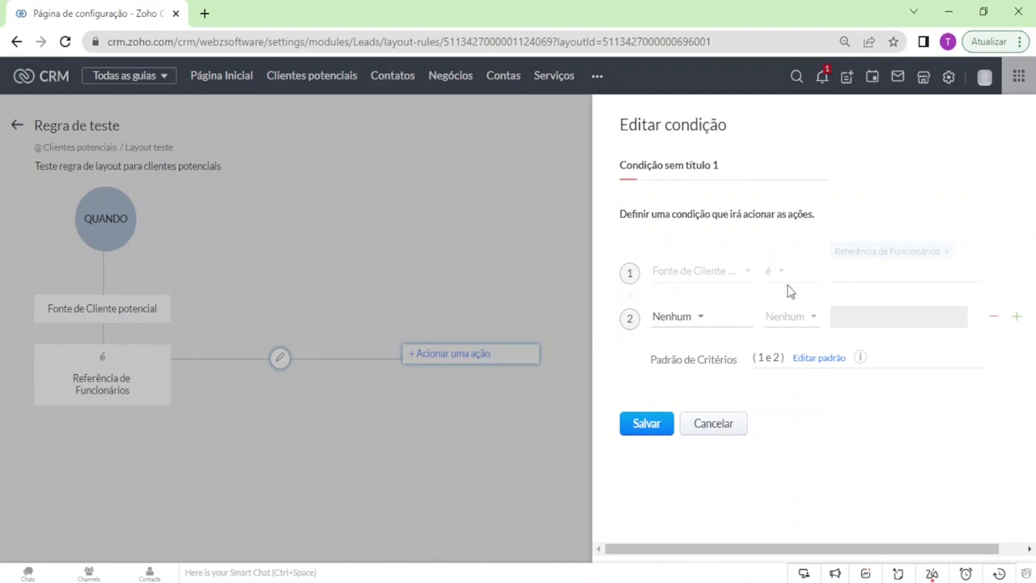
pyautogui.click(689, 318)
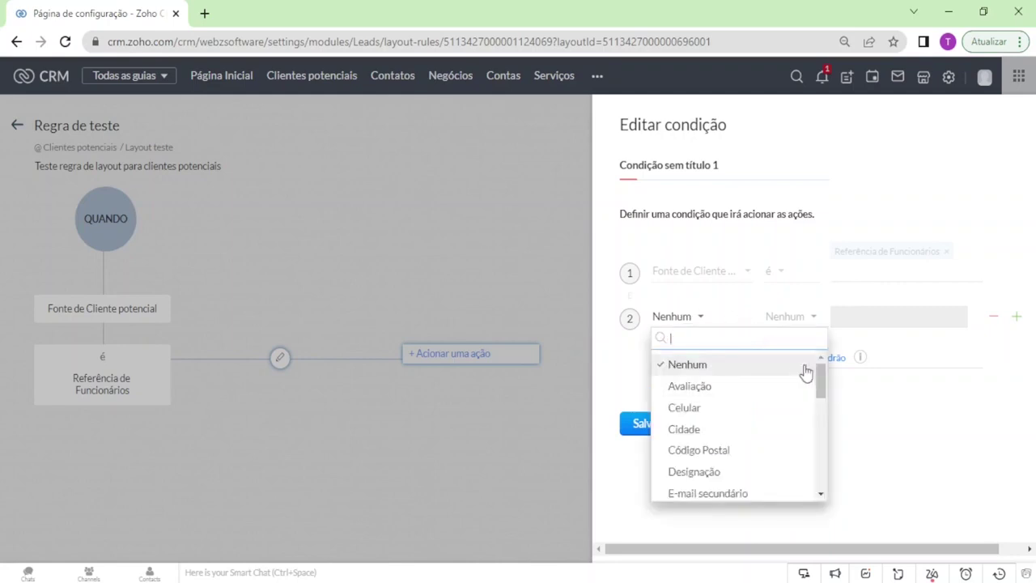
pyautogui.write('pa')
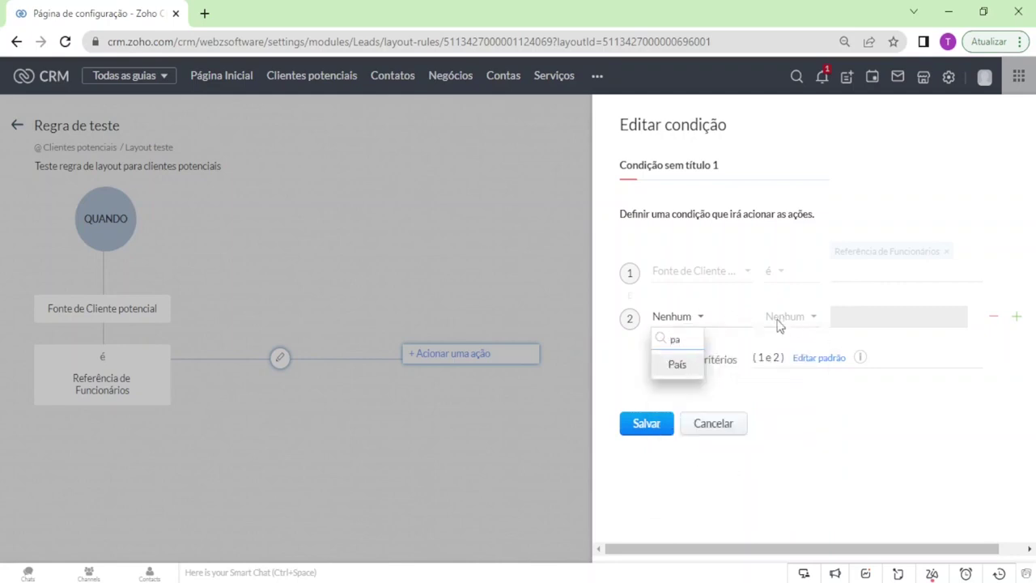
pyautogui.click(688, 365)
pyautogui.click(790, 316)
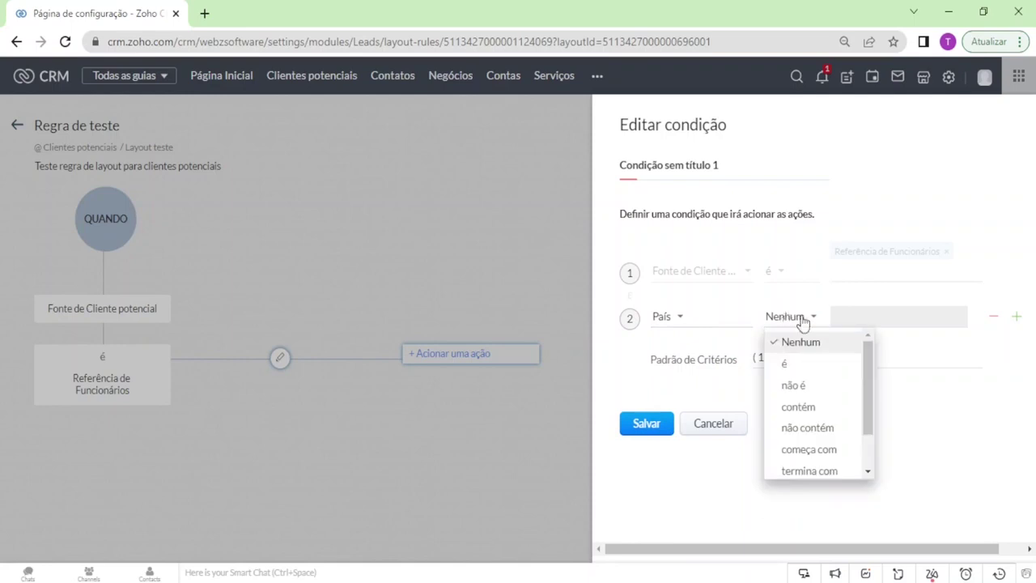
pyautogui.click(816, 371)
pyautogui.click(897, 320)
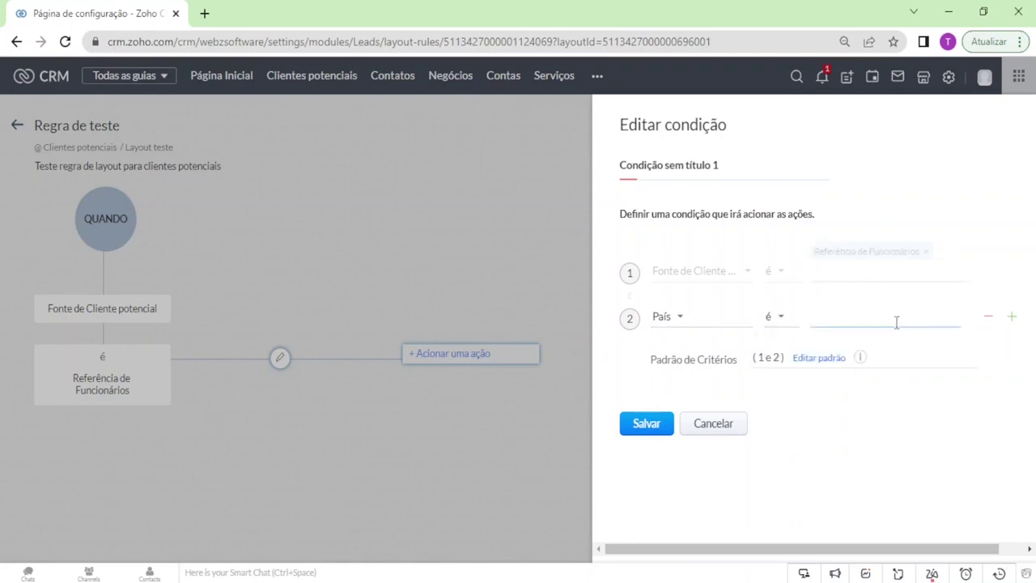
pyautogui.click(642, 429)
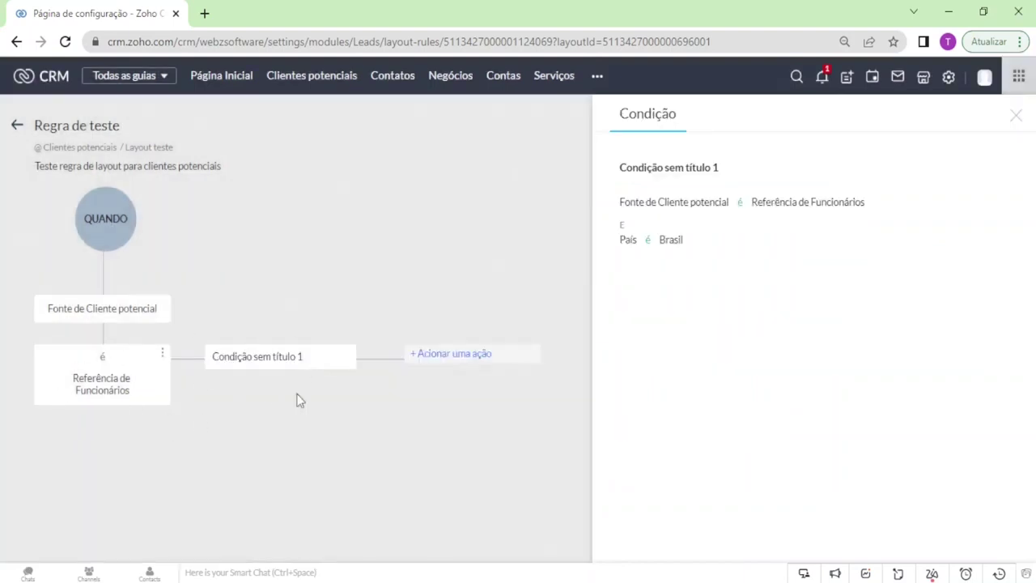
# Rename the untitled condition as "País Brasil", save it and close its details.
pyautogui.click(310, 356)
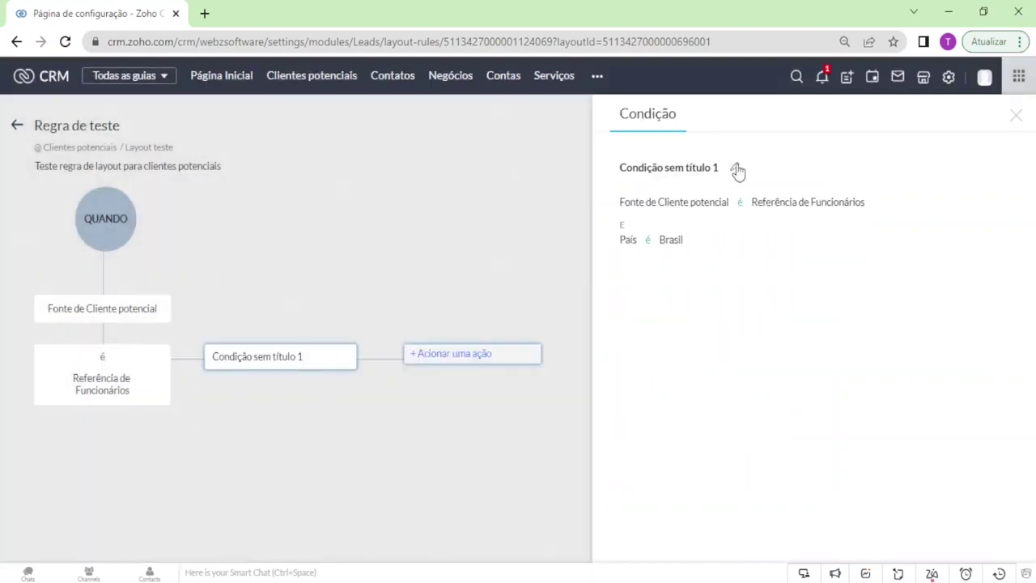
pyautogui.click(735, 168)
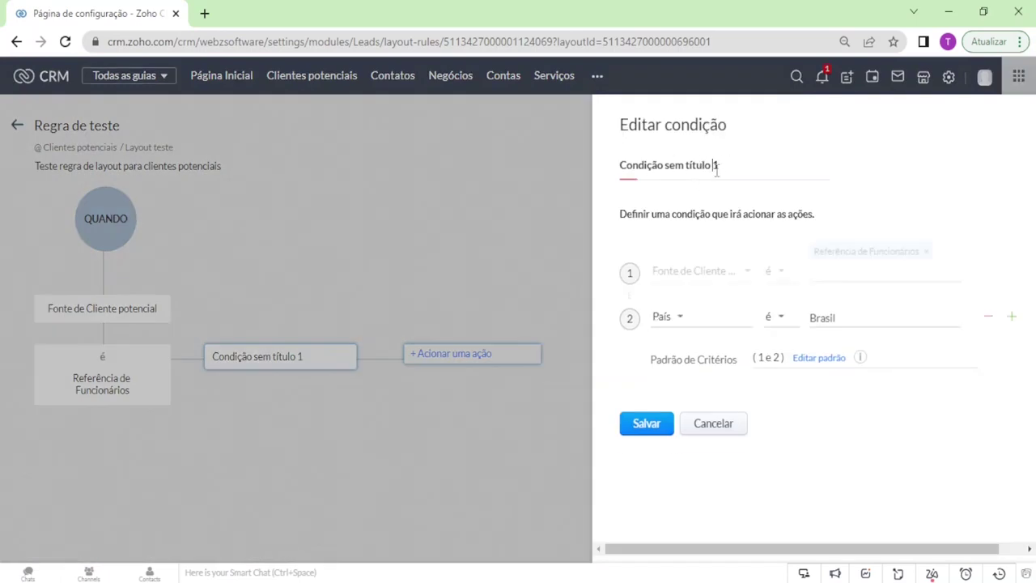
pyautogui.moveTo(735, 170); pyautogui.dragTo(549, 172)
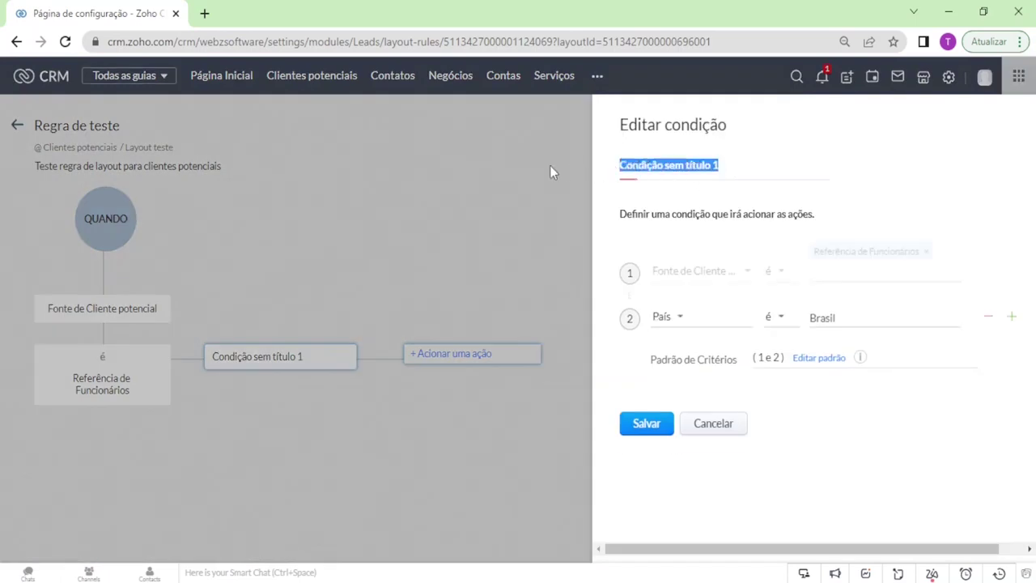
pyautogui.write('País Brasil')
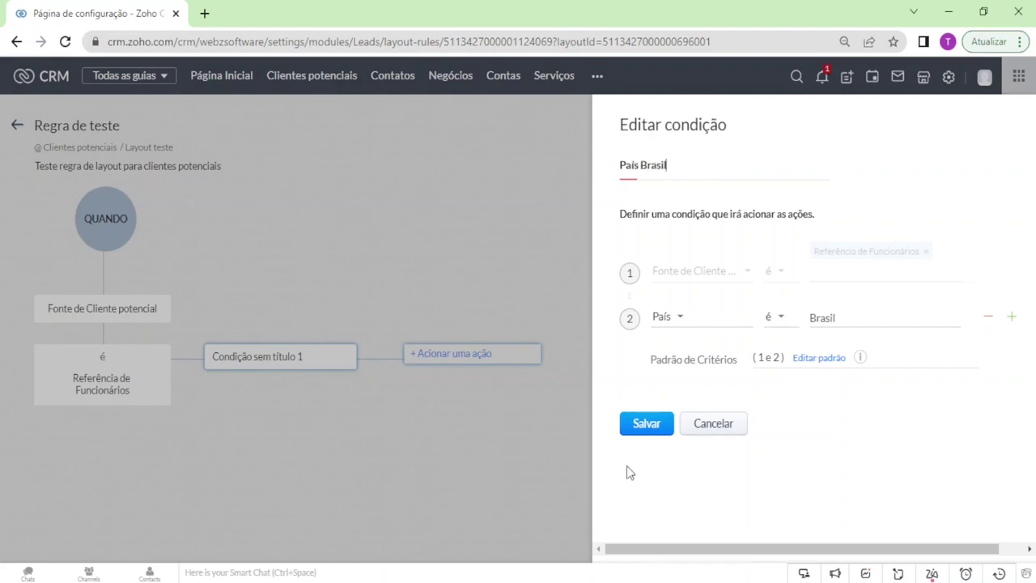
pyautogui.click(657, 423)
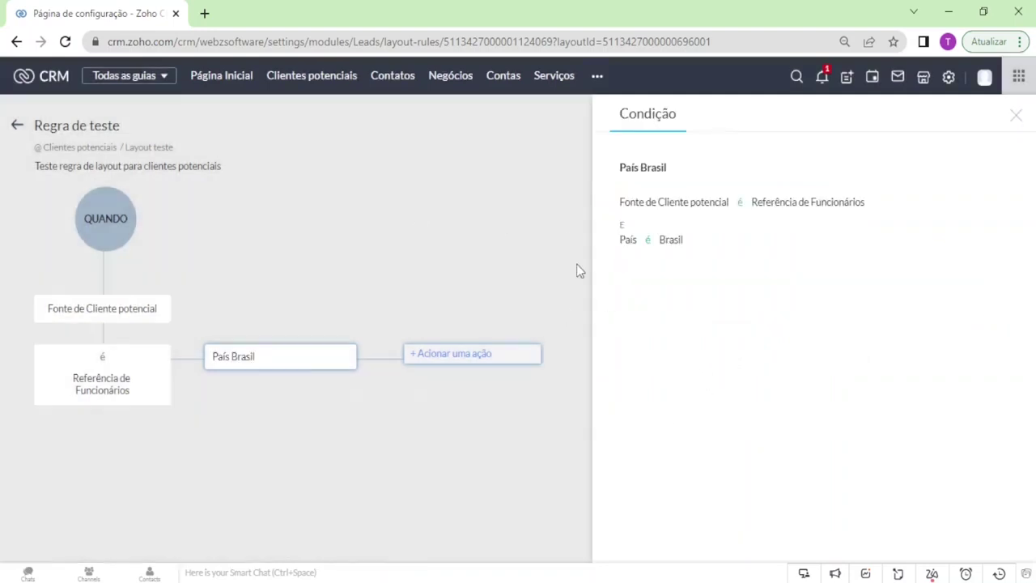
pyautogui.click(464, 224)
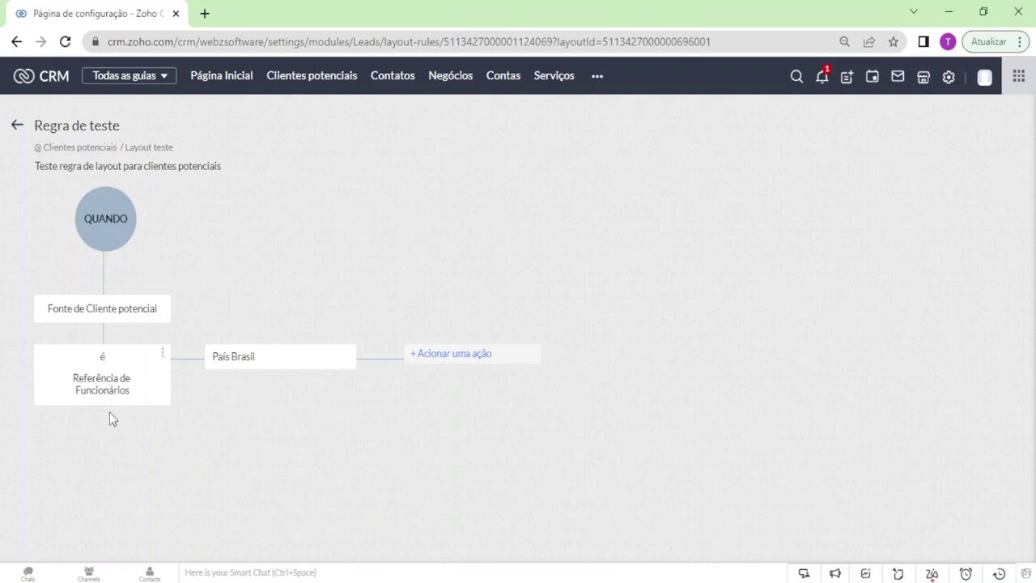
# Create an Exibir Campos action for the País Brasil condition with the fields Rua, Cidade, Estado and Código Postal.
pyautogui.click(465, 361)
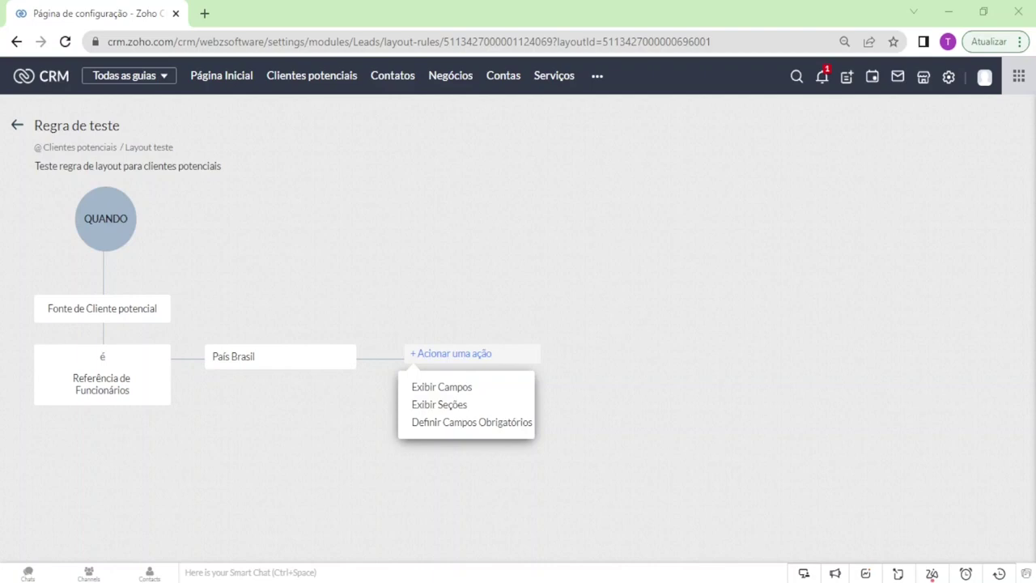
pyautogui.click(513, 354)
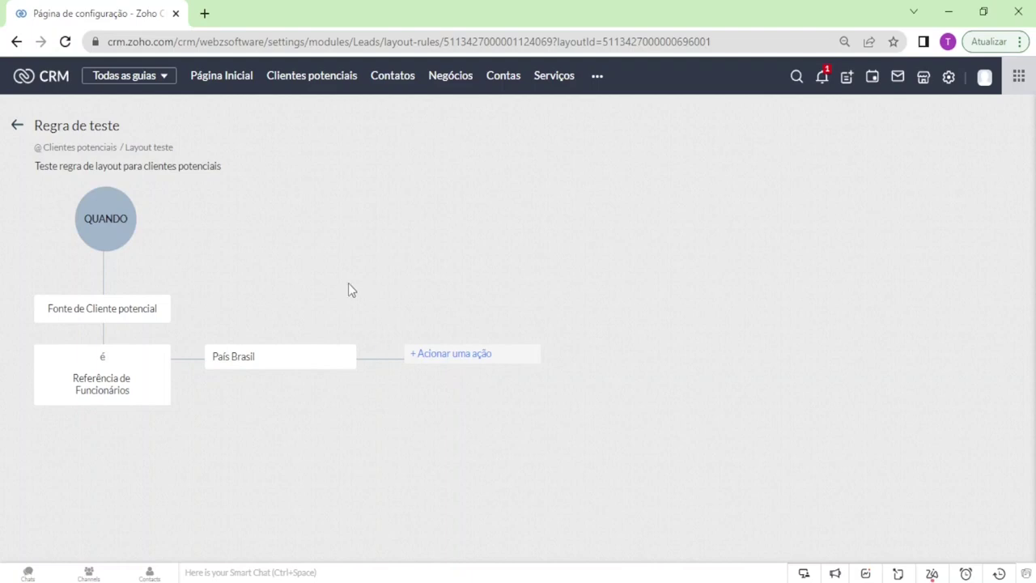
pyautogui.click(477, 356)
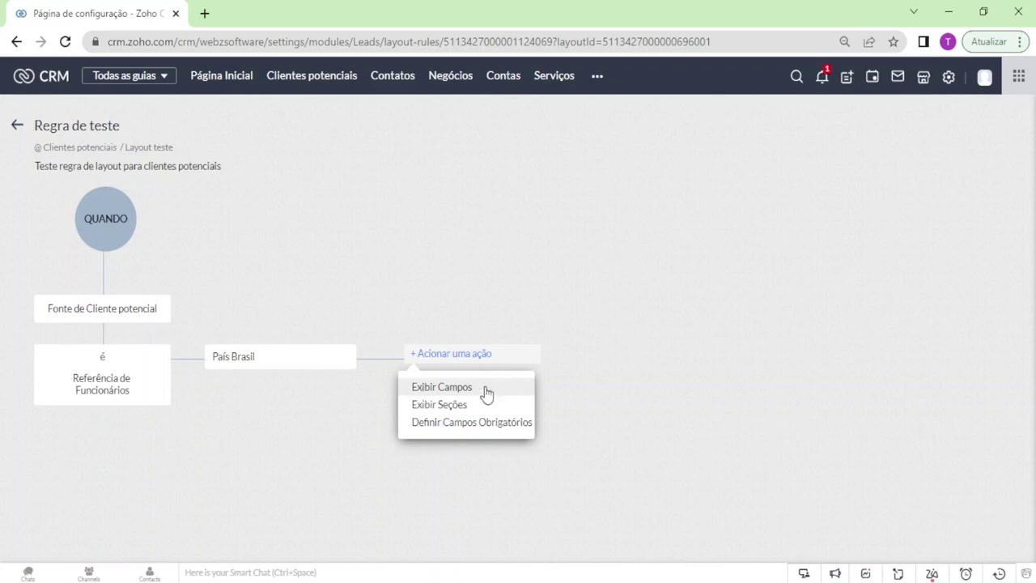
pyautogui.click(448, 388)
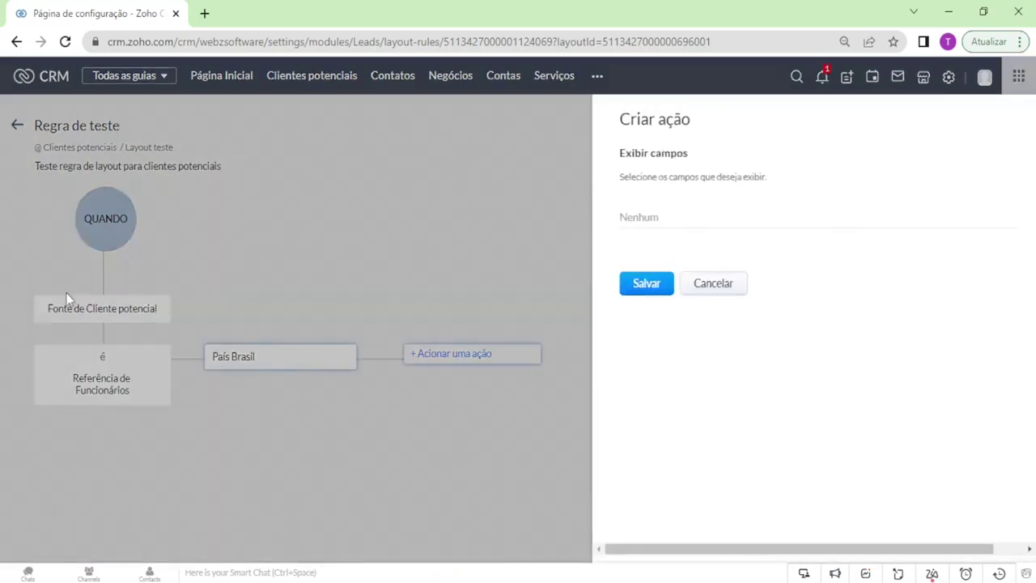
pyautogui.click(761, 219)
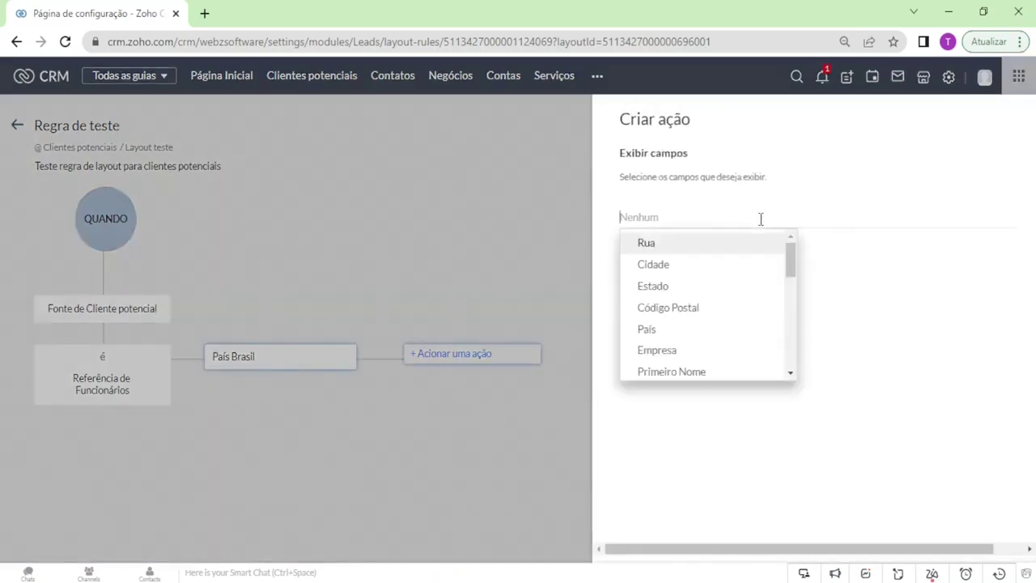
pyautogui.click(717, 245)
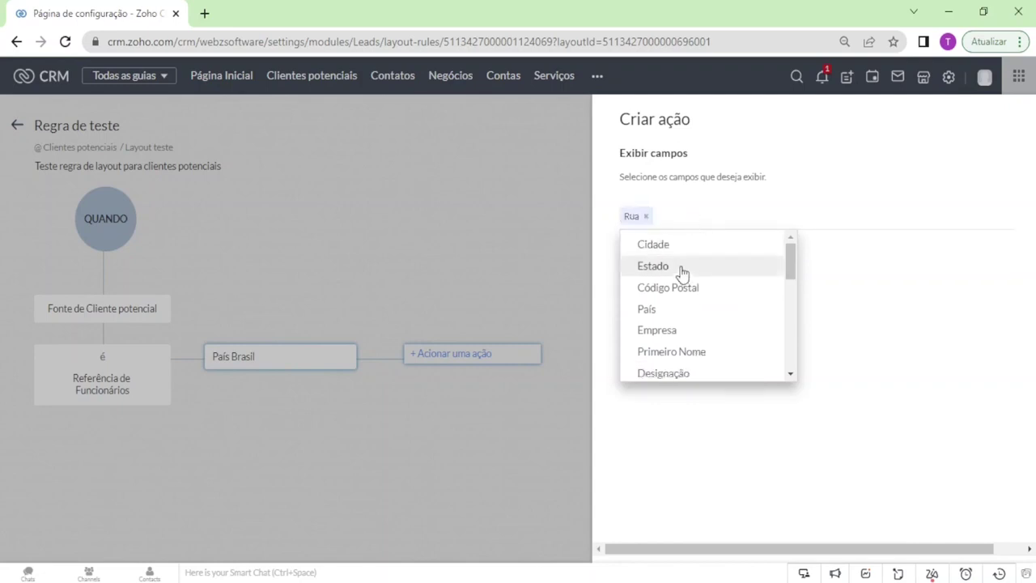
pyautogui.click(672, 247)
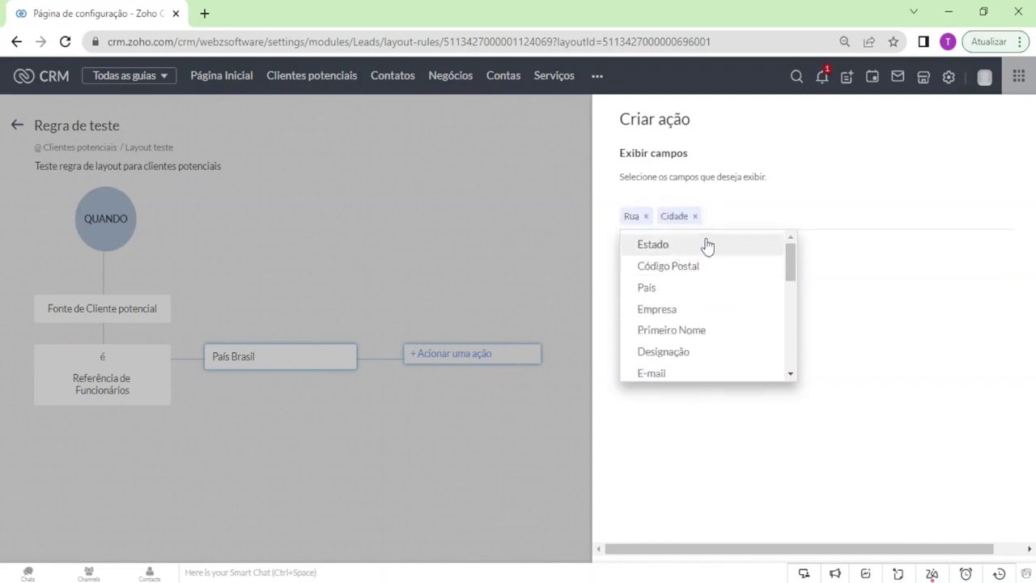
pyautogui.click(693, 245)
pyautogui.click(733, 247)
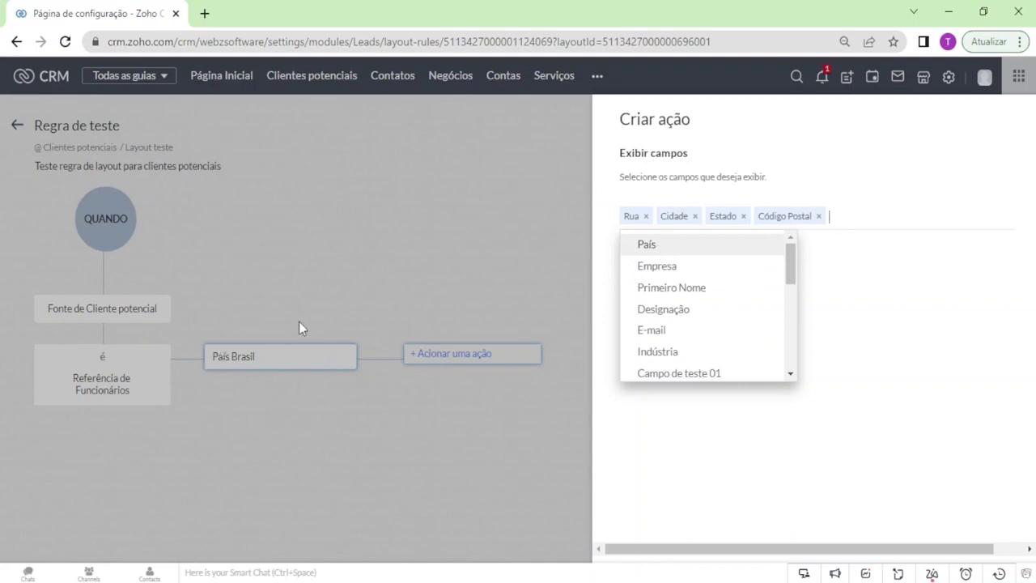
# Add Empresa, E-mail and Indústria to the fields to display and save the action.
pyautogui.scroll(-1, 789, 267)
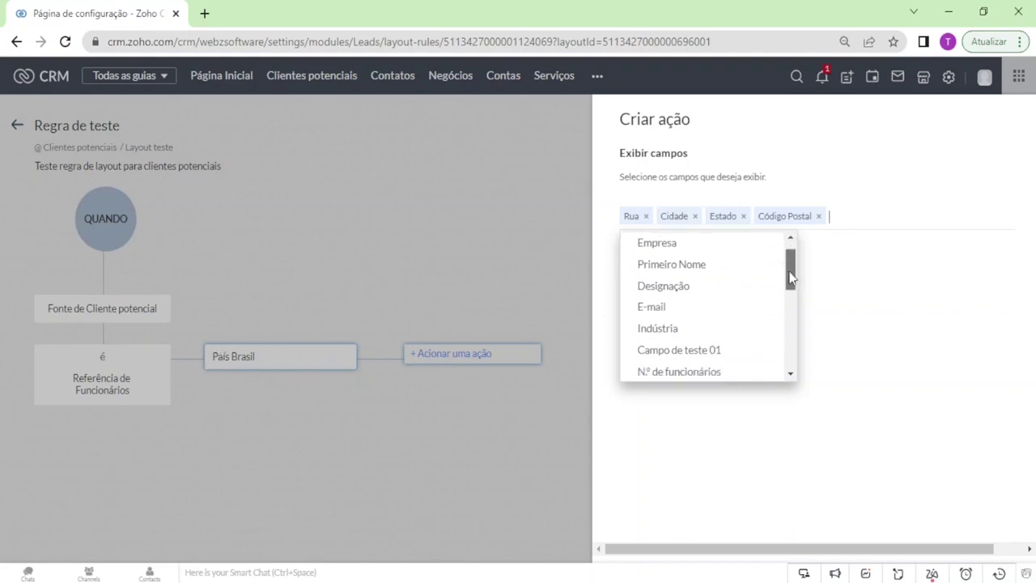
pyautogui.click(680, 247)
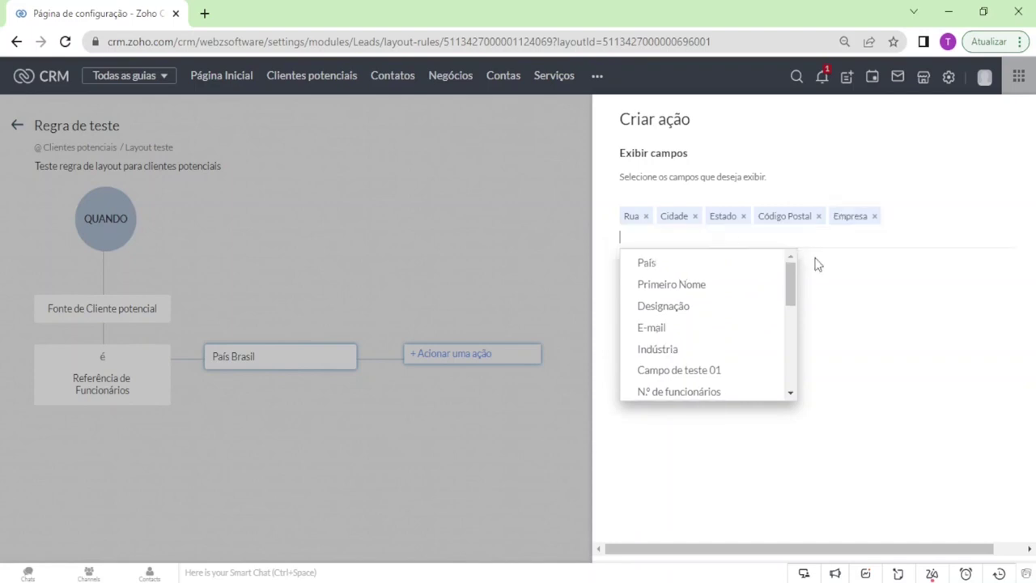
pyautogui.moveTo(794, 281); pyautogui.dragTo(794, 299)
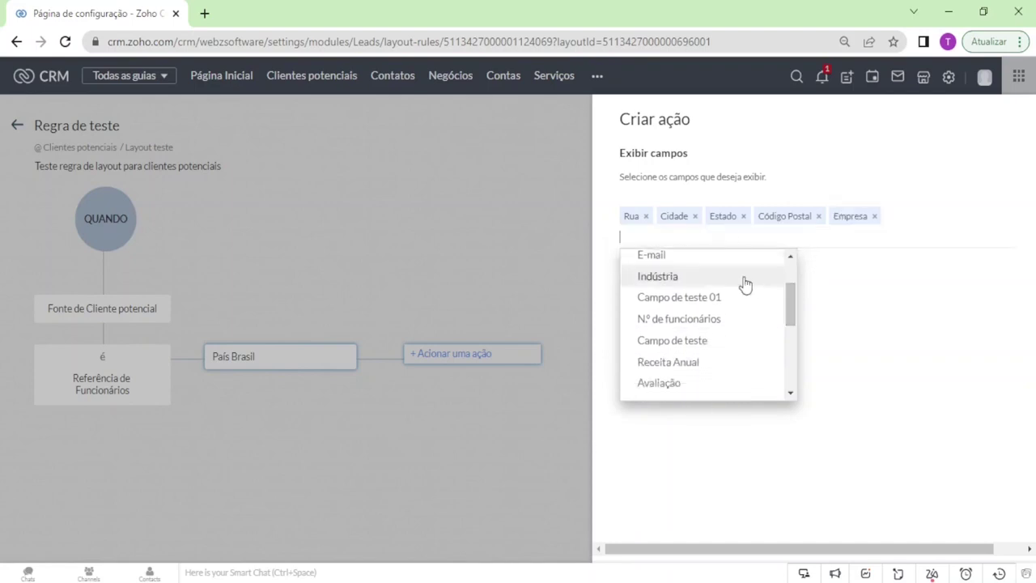
pyautogui.click(677, 261)
pyautogui.moveTo(786, 283); pyautogui.dragTo(679, 277)
pyautogui.click(675, 285)
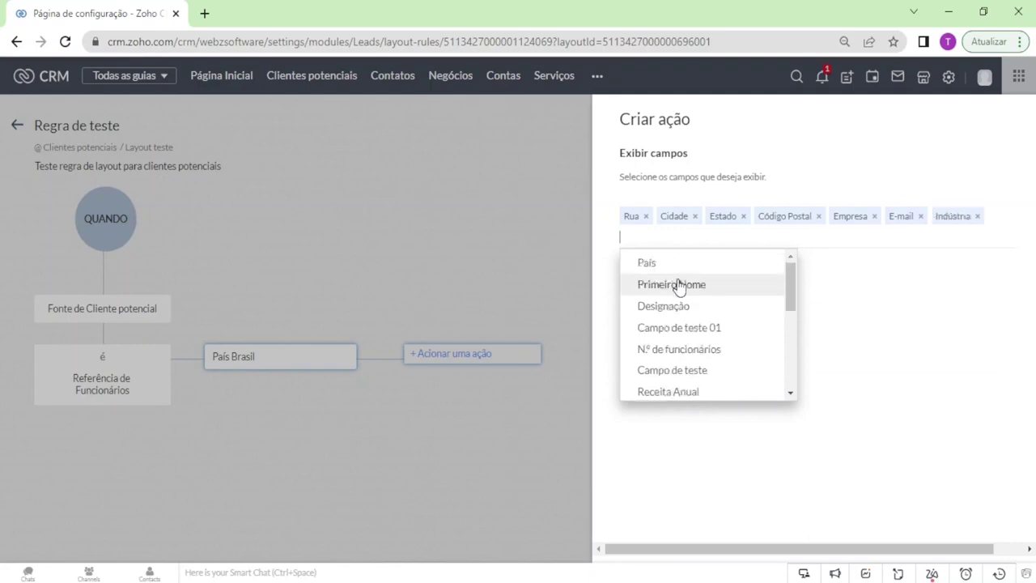
pyautogui.click(910, 366)
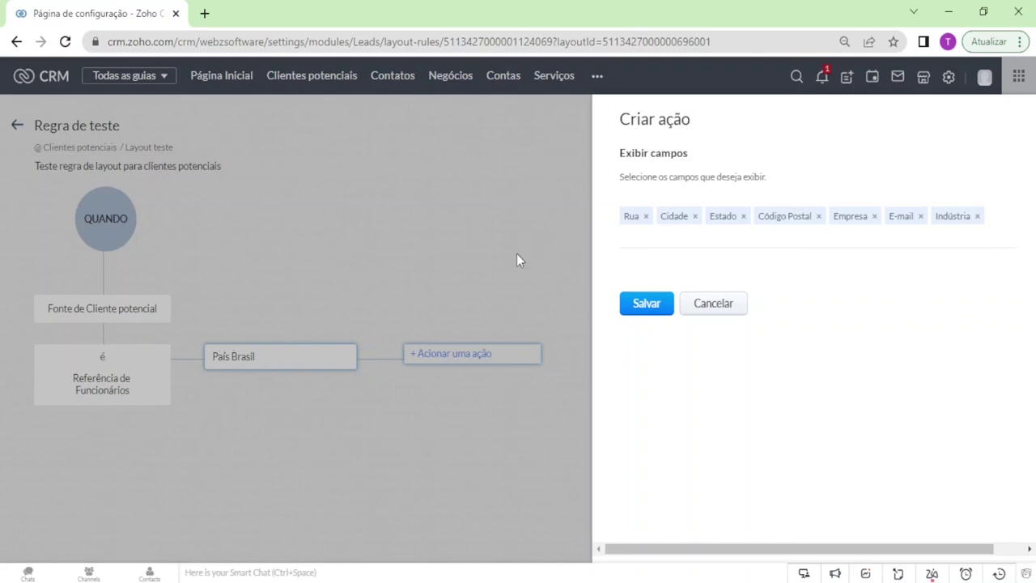
pyautogui.click(645, 305)
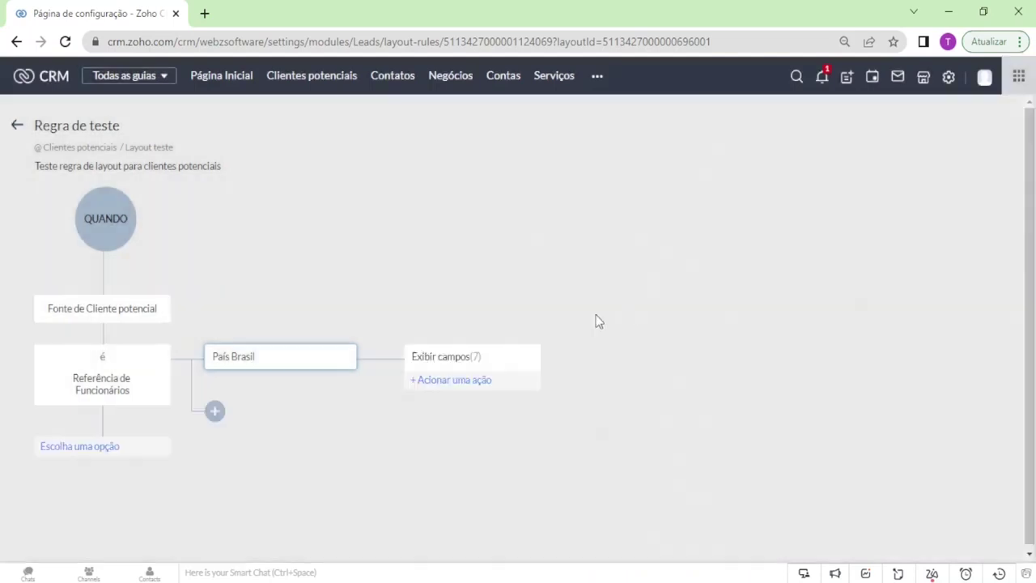
# Add a Definir Campos Obrigatórios action that makes Indústria, E-mail and Código Postal mandatory, and save it.
pyautogui.click(456, 387)
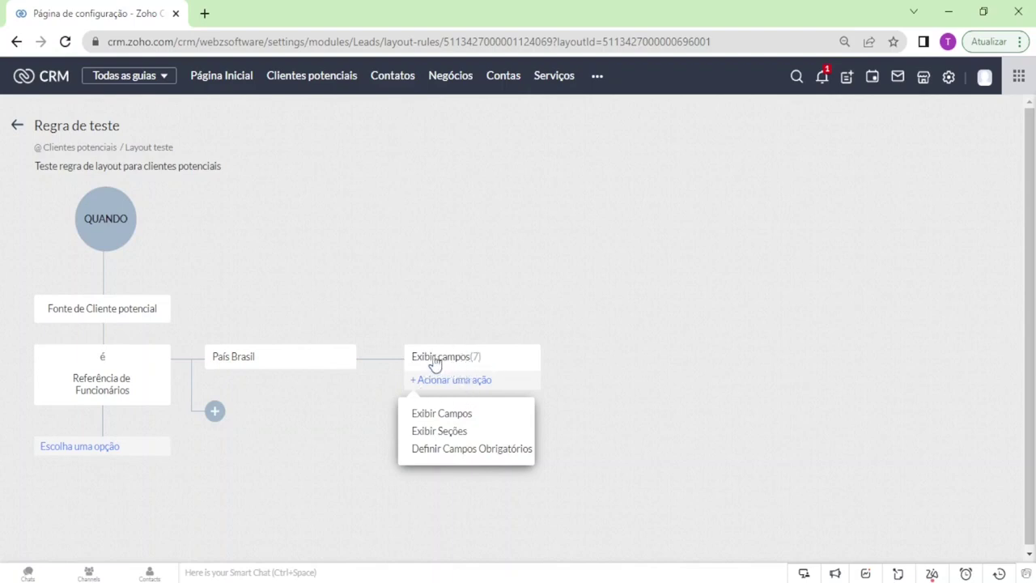
pyautogui.click(459, 453)
pyautogui.click(656, 217)
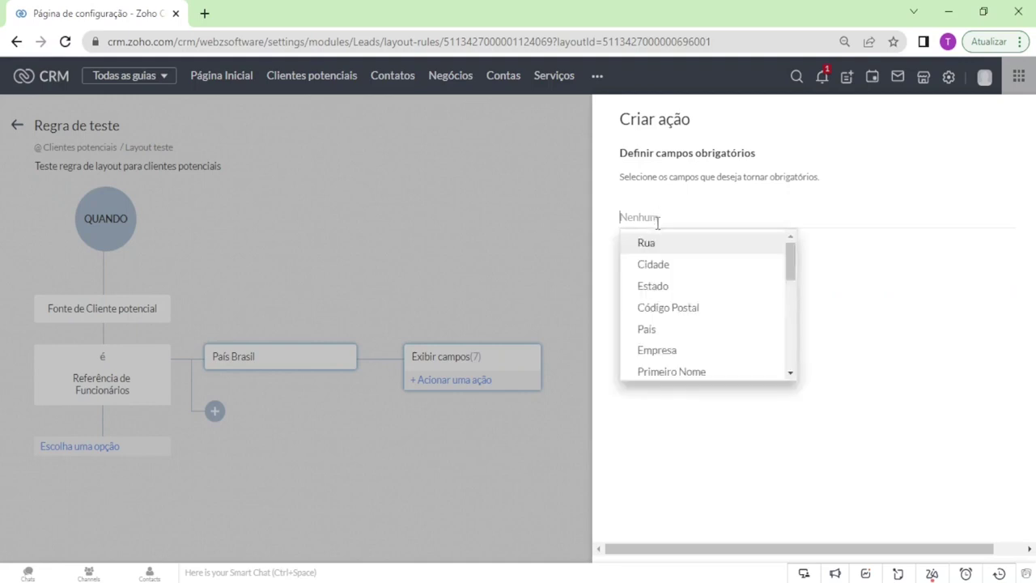
pyautogui.click(800, 270)
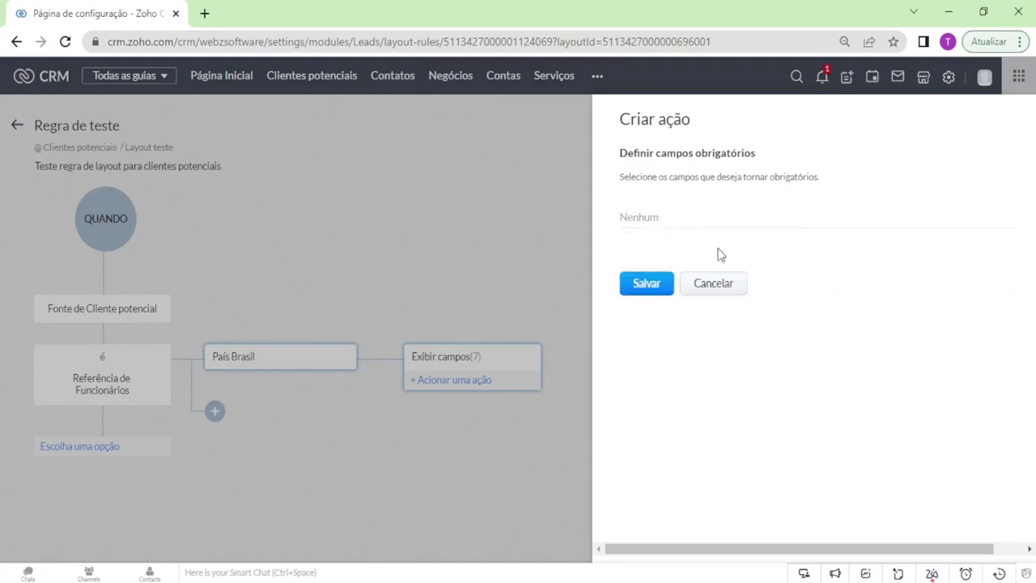
pyautogui.click(706, 217)
pyautogui.moveTo(789, 259); pyautogui.dragTo(789, 296)
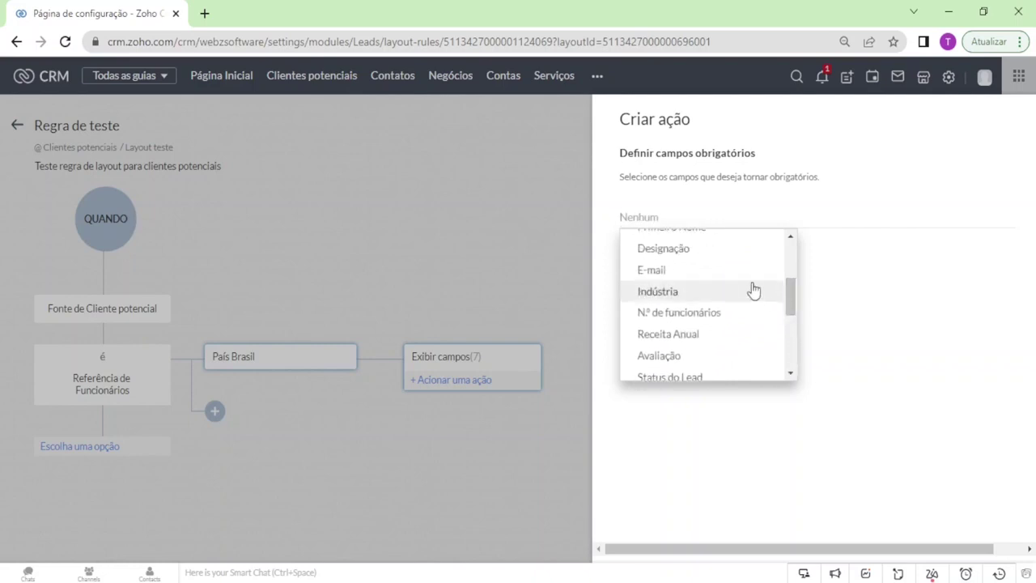
pyautogui.click(752, 289)
pyautogui.scroll(-2, 757, 299)
pyautogui.scroll(-2, 765, 316)
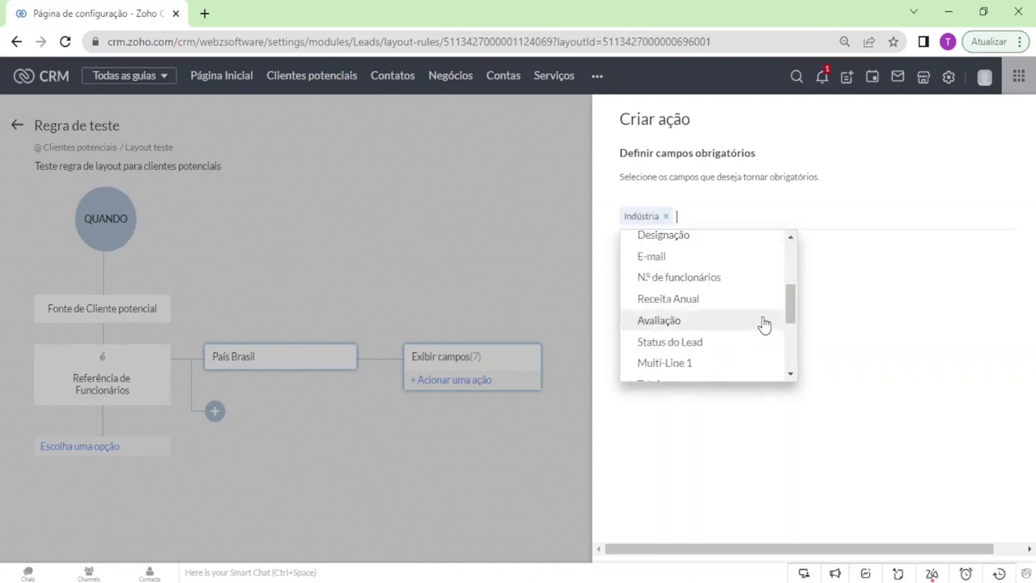
pyautogui.click(745, 257)
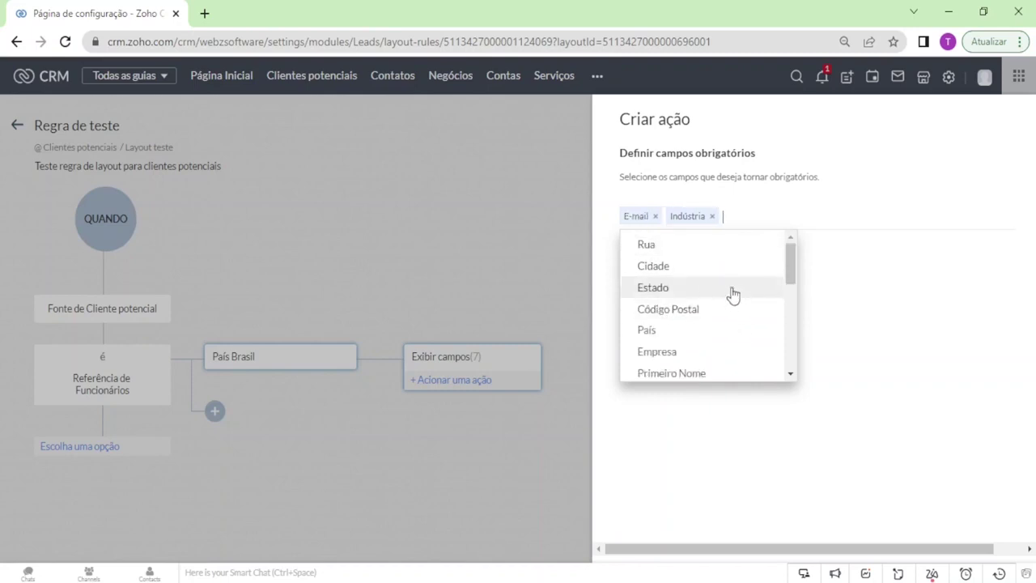
pyautogui.click(728, 313)
pyautogui.click(847, 106)
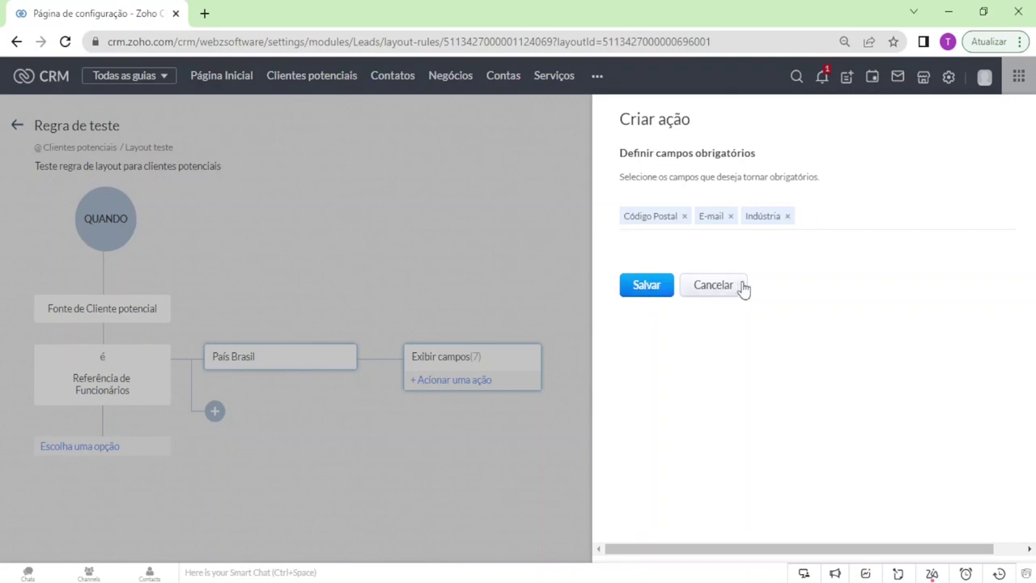
pyautogui.click(647, 287)
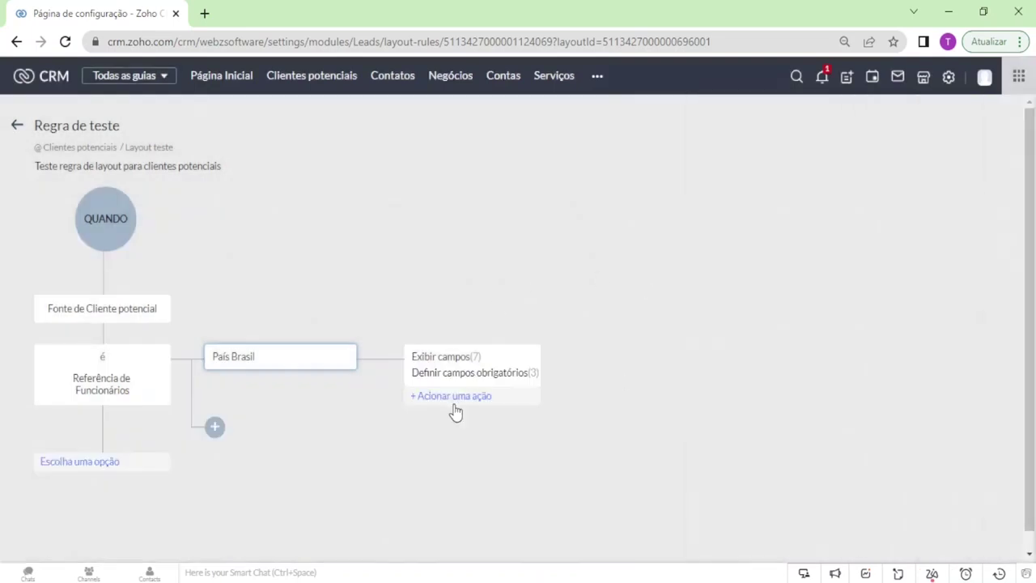
# Add an Exibir Seções action that displays the Informações de Endereço section, and save it.
pyautogui.click(438, 397)
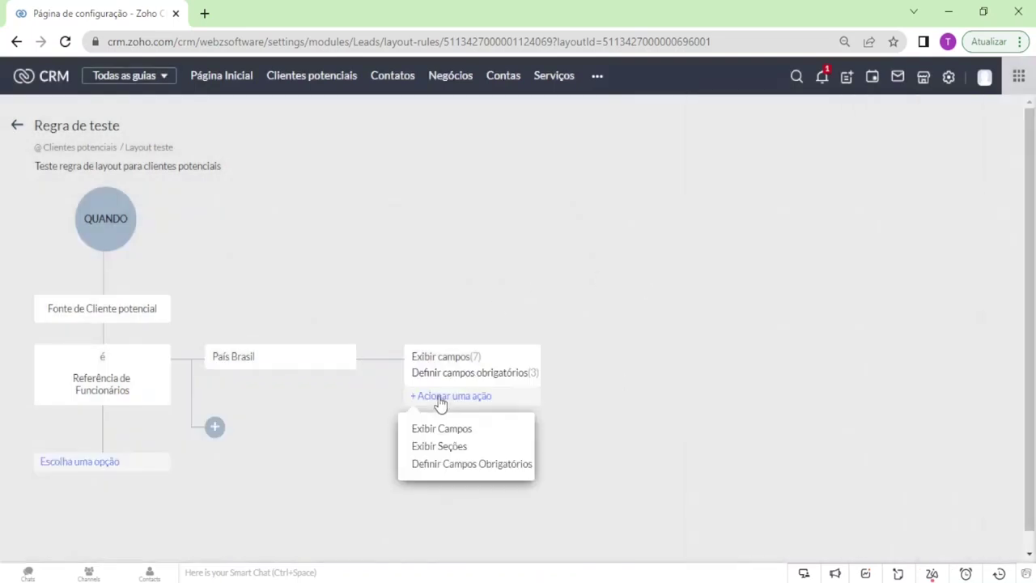
pyautogui.click(432, 446)
pyautogui.click(689, 214)
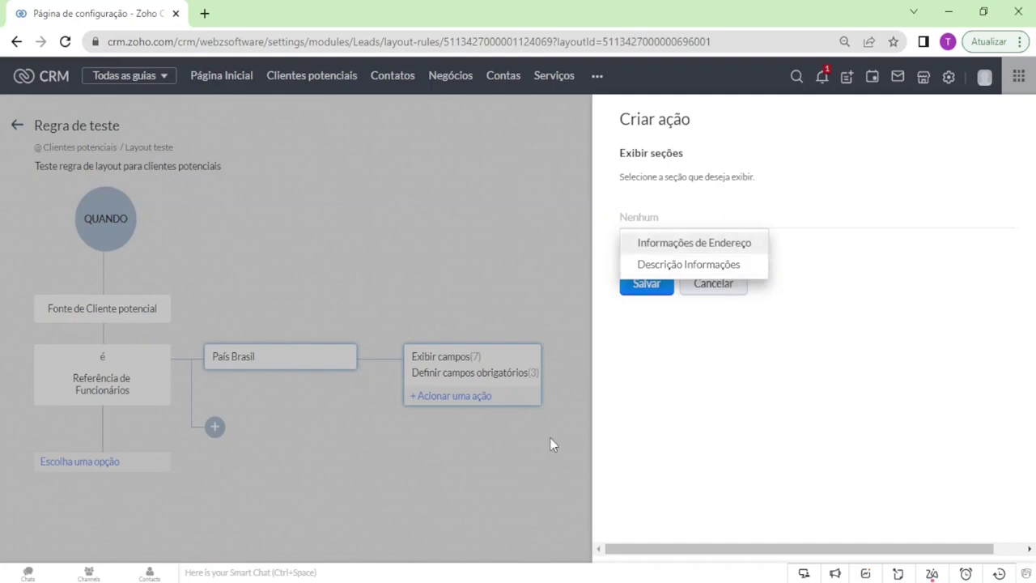
pyautogui.click(735, 251)
pyautogui.click(795, 291)
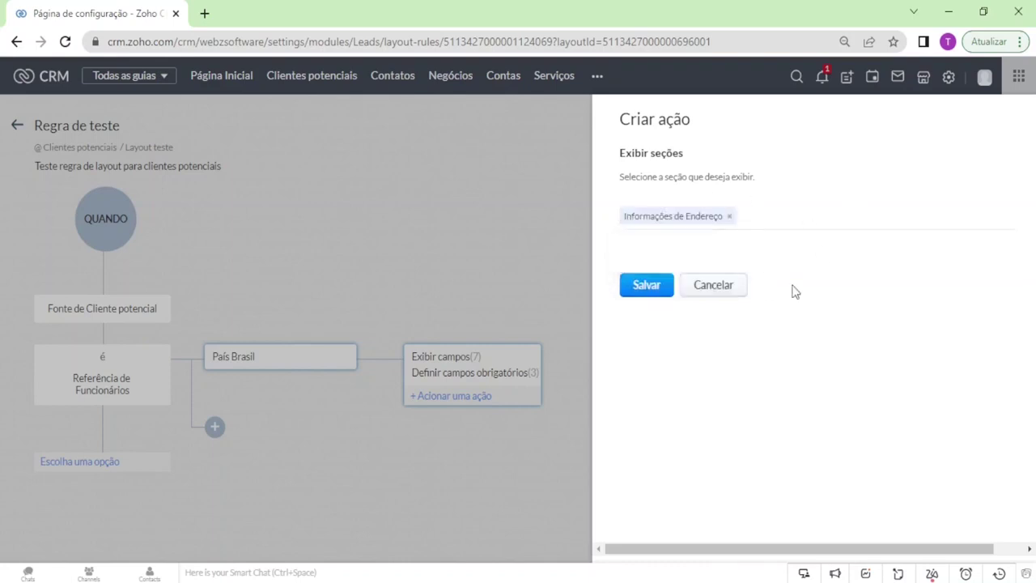
pyautogui.click(647, 286)
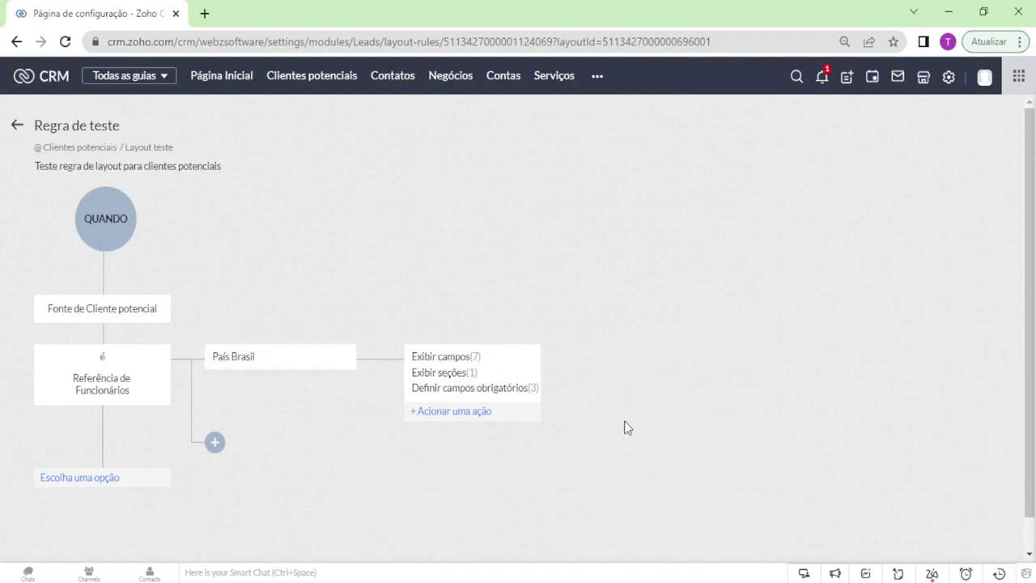
# Add a second condition under Referência de Funcionários and name it País Estados Unidos.
pyautogui.scroll(-1, 120, 448)
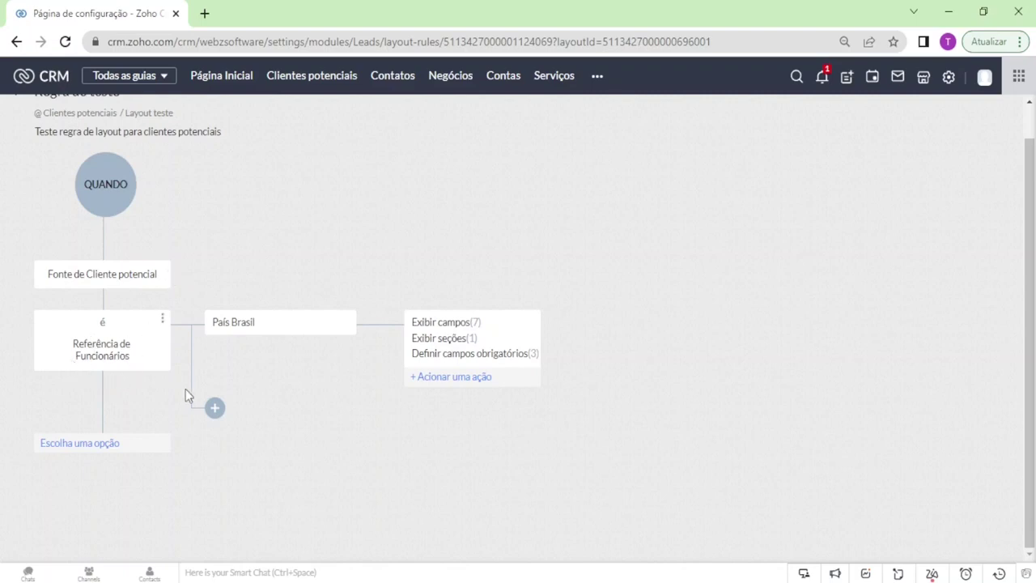
pyautogui.click(214, 408)
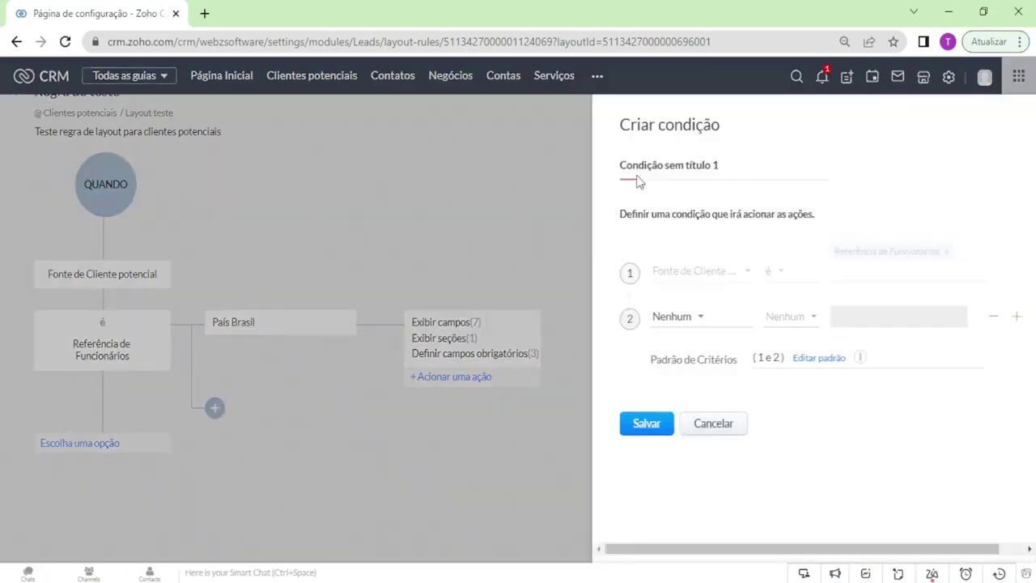
pyautogui.moveTo(719, 165); pyautogui.dragTo(549, 174)
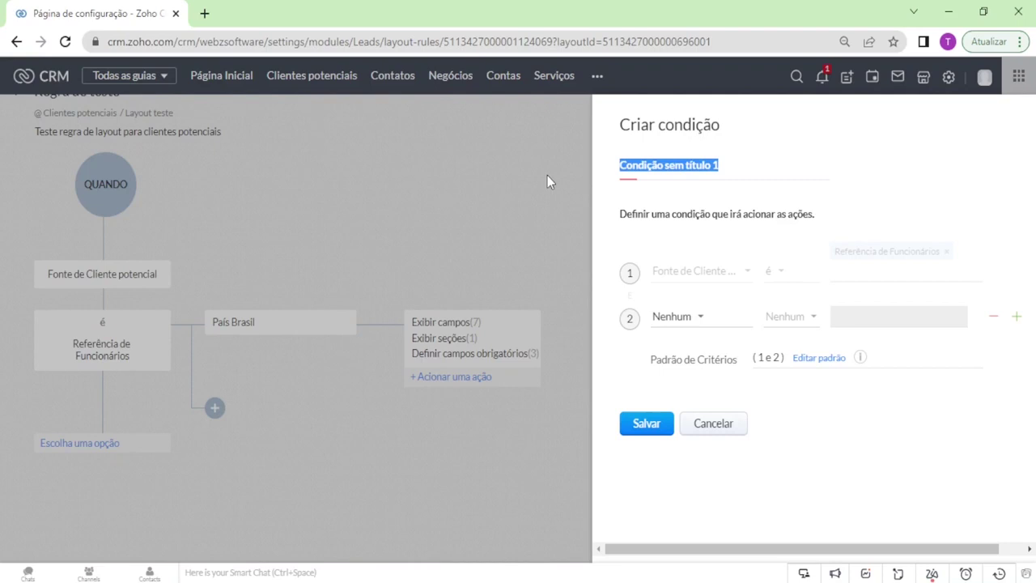
pyautogui.write('País Estasd')
pyautogui.press('BackSpace')
pyautogui.press('BackSpace')
pyautogui.write('tasdos')
pyautogui.press('BackSpace')
pyautogui.press('BackSpace')
pyautogui.press('BackSpace')
pyautogui.press('BackSpace')
pyautogui.write('dos Unidos')
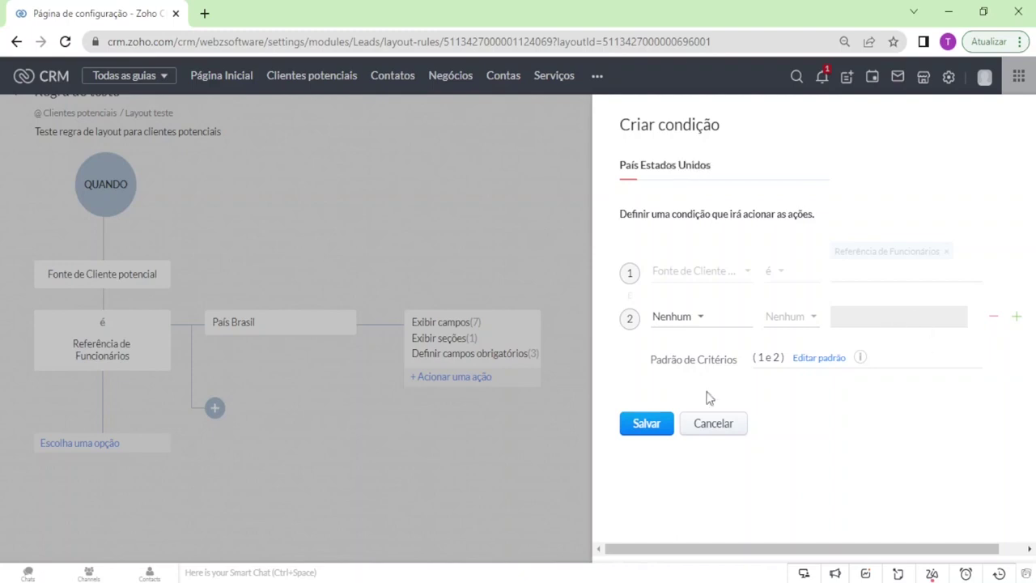
# Set the condition's second criterion to País é Estados Unidos and save the condition.
pyautogui.click(695, 318)
pyautogui.write('p')
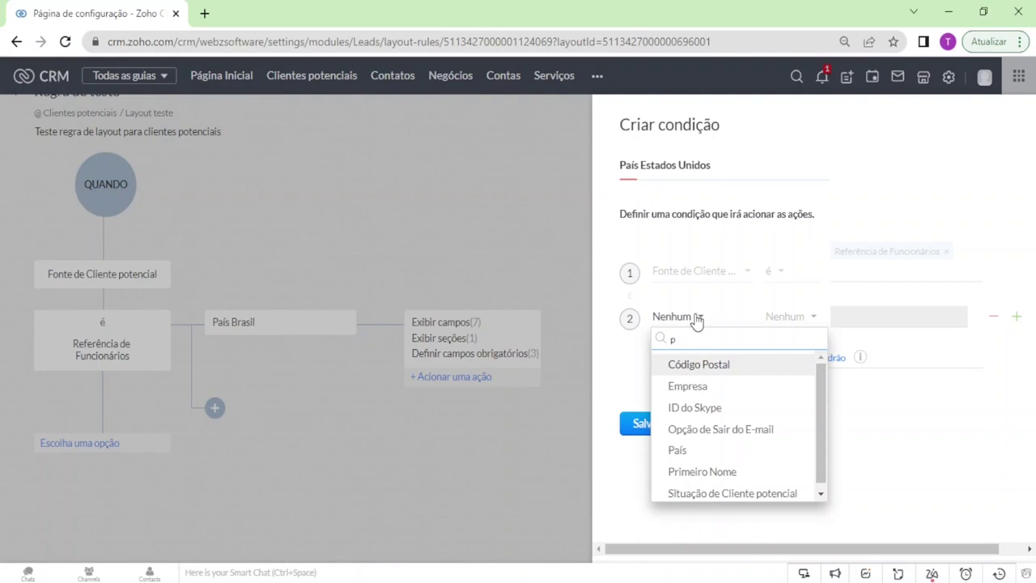
pyautogui.write('a')
pyautogui.click(676, 373)
pyautogui.click(810, 319)
pyautogui.click(815, 364)
pyautogui.click(866, 319)
pyautogui.write('Estados Unidos')
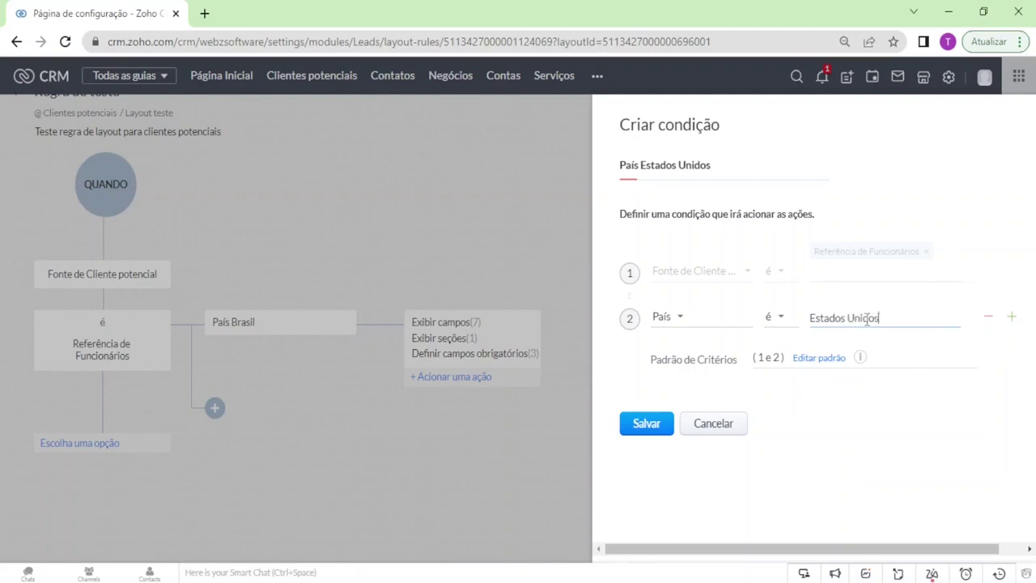
pyautogui.click(648, 424)
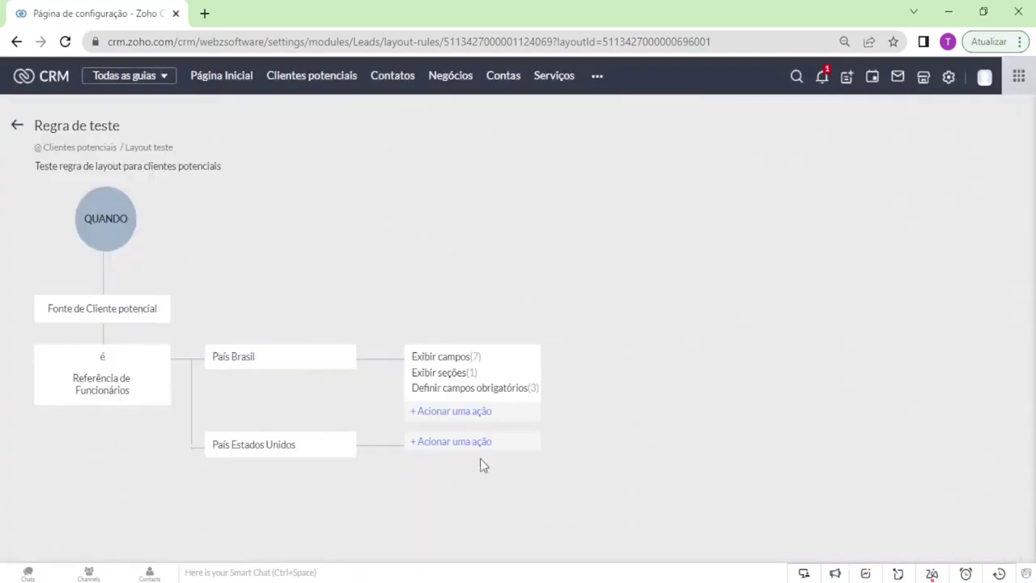
# Leave the rule editor for the Clientes potenciais layout rules list and show the options available for Regra de teste.
pyautogui.click(469, 443)
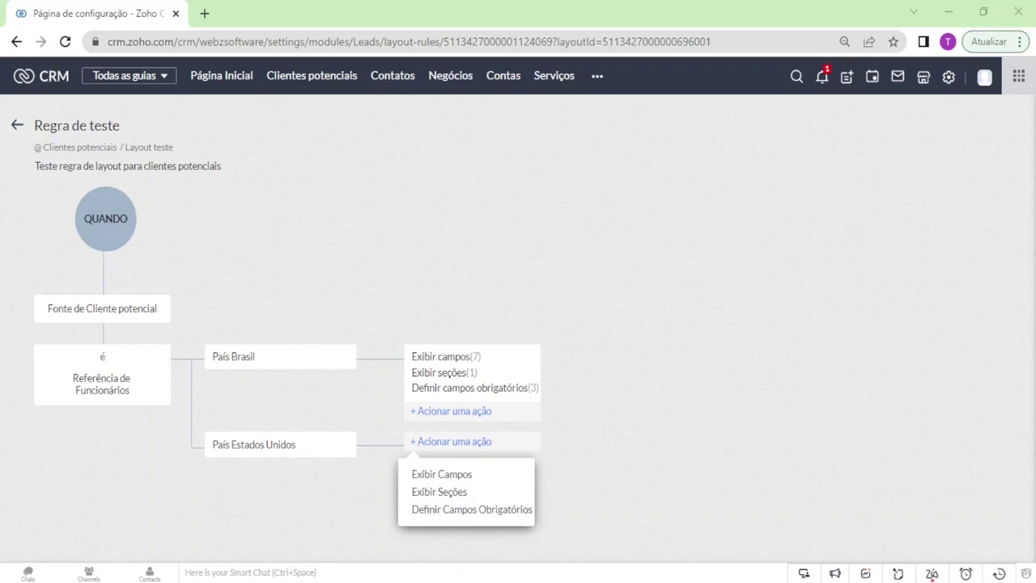
pyautogui.click(412, 152)
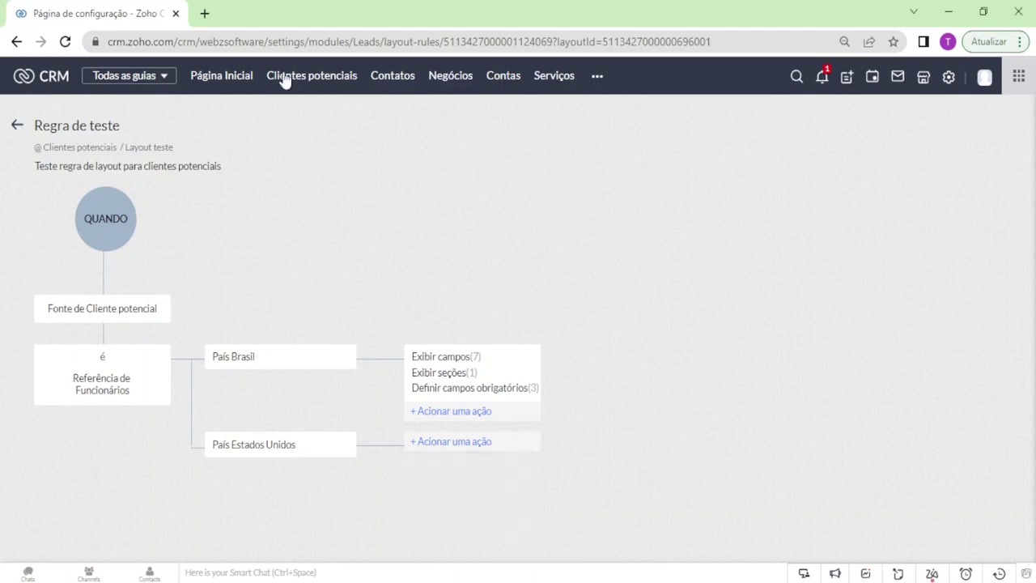
pyautogui.click(16, 128)
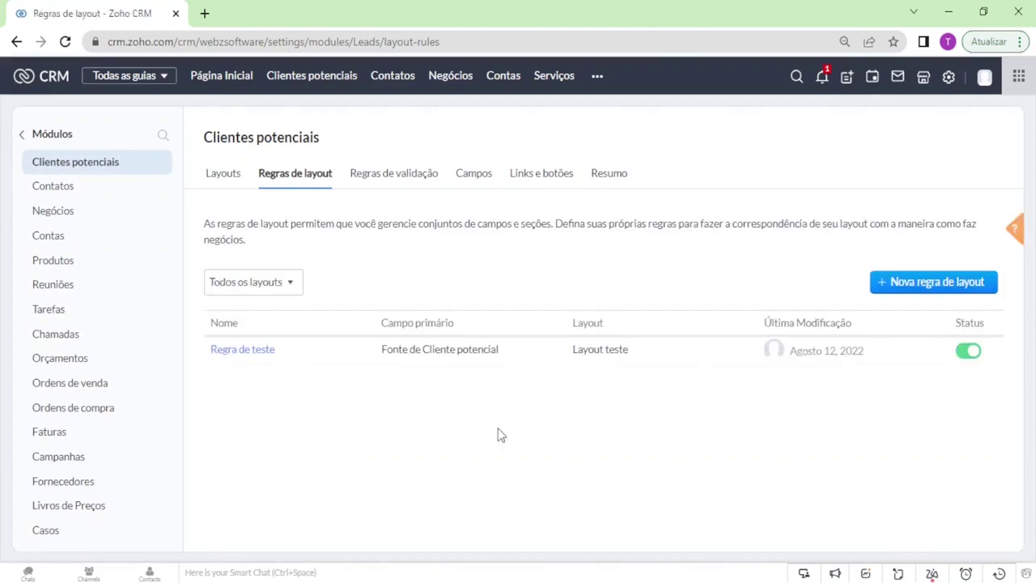
pyautogui.moveTo(287, 354)
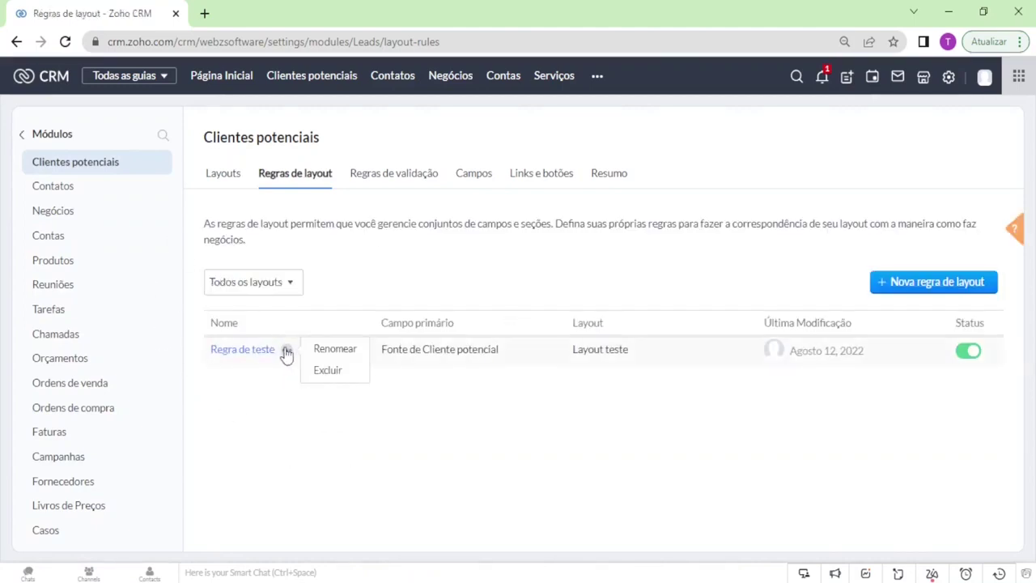
# Filter the layout rules list by Layout teste, by Standard, and again by Layout teste.
pyautogui.click(291, 283)
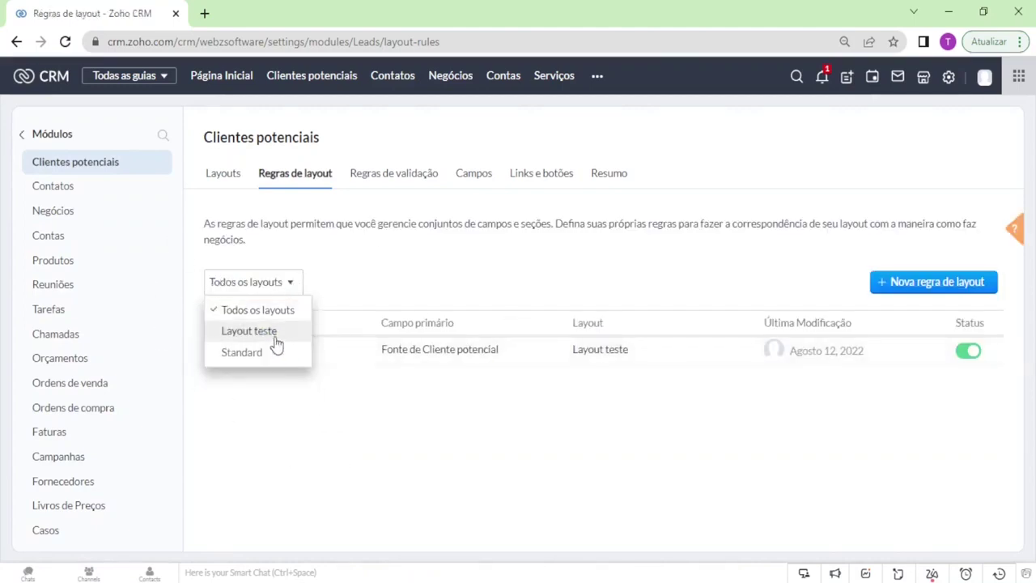
pyautogui.click(249, 331)
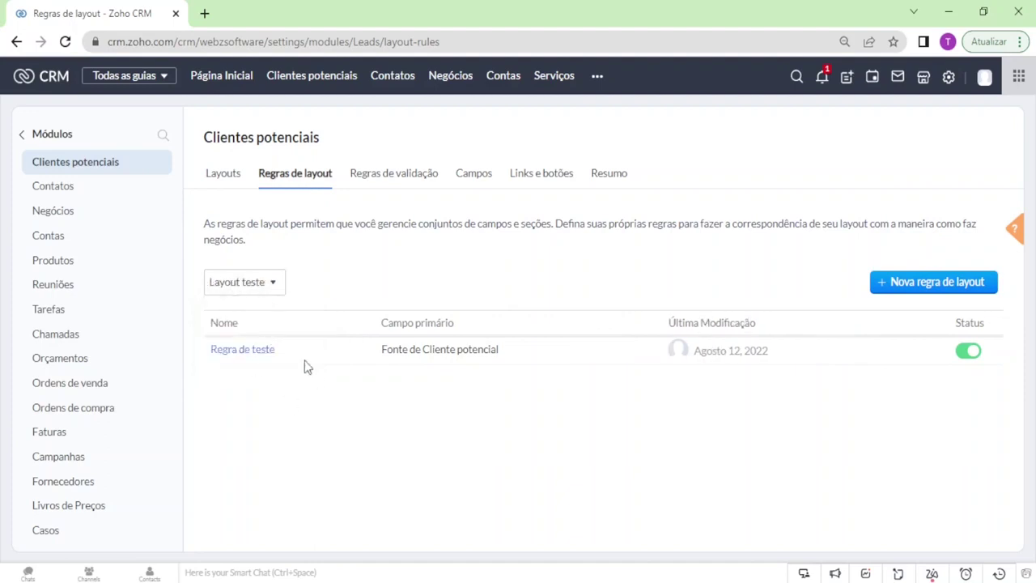
pyautogui.click(275, 283)
pyautogui.click(247, 354)
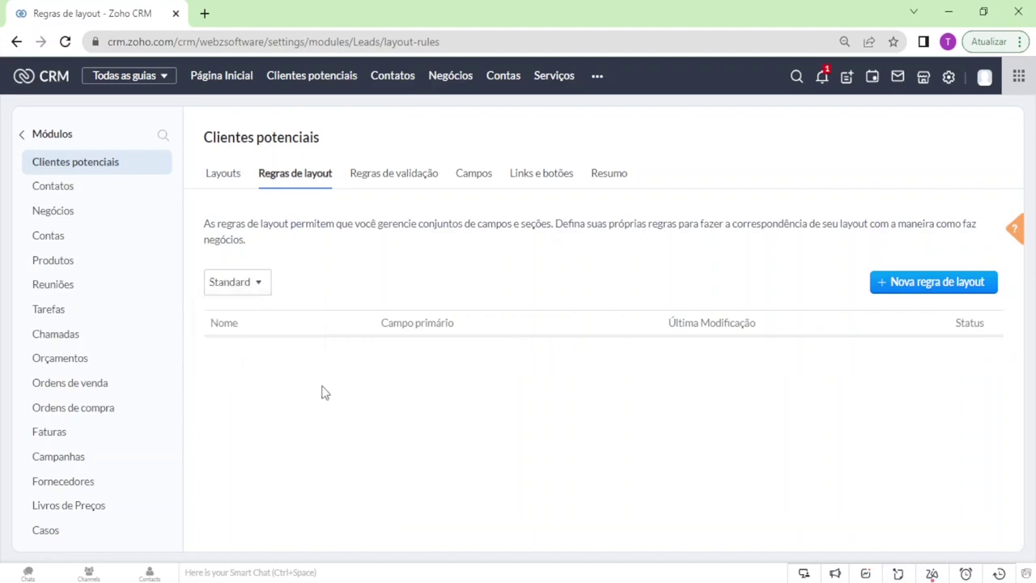
pyautogui.click(258, 285)
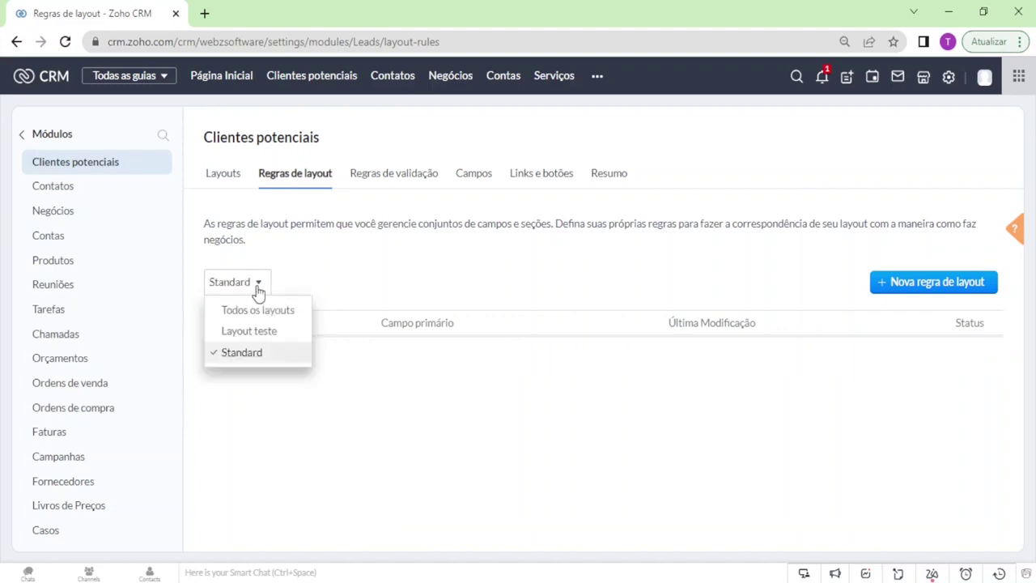
pyautogui.click(270, 332)
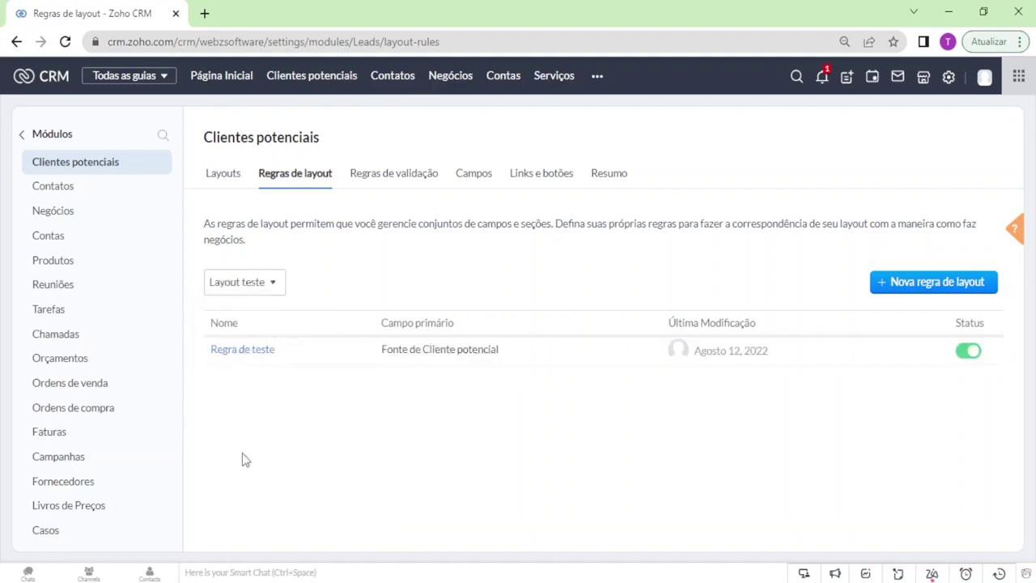
# Deactivate the layout rule Regra de teste and activate it again.
pyautogui.click(969, 353)
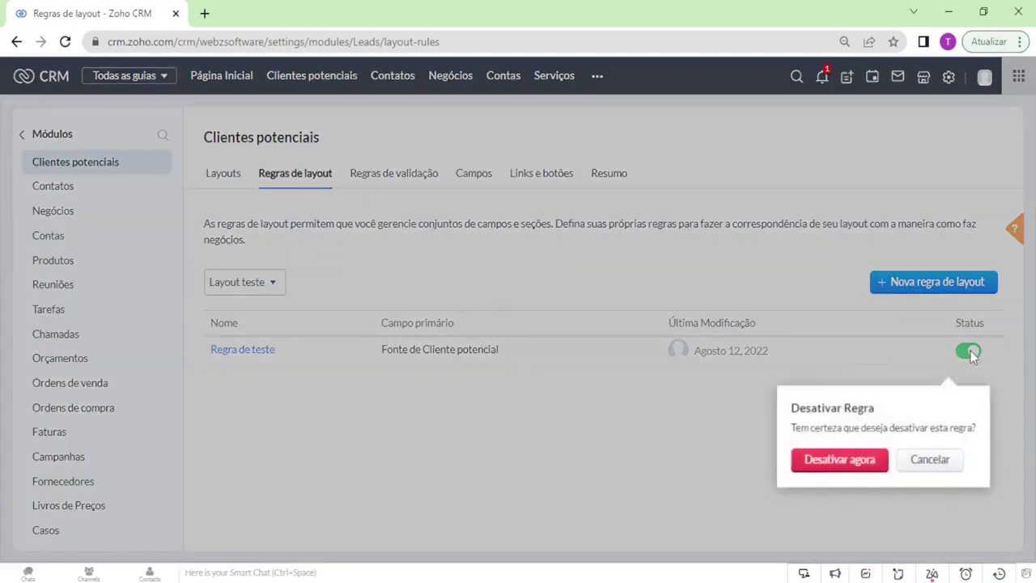
pyautogui.click(866, 461)
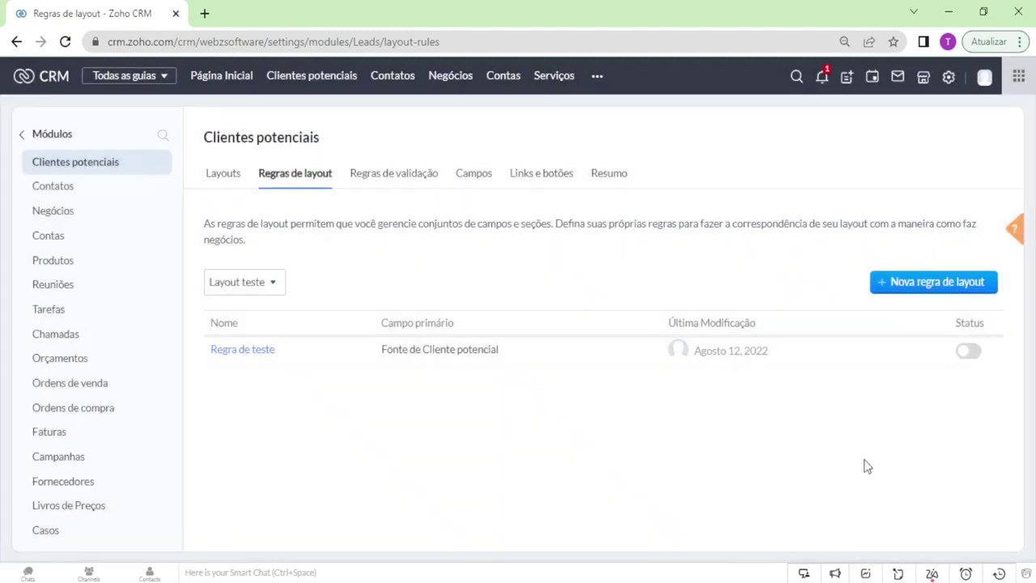
pyautogui.click(969, 353)
pyautogui.click(286, 350)
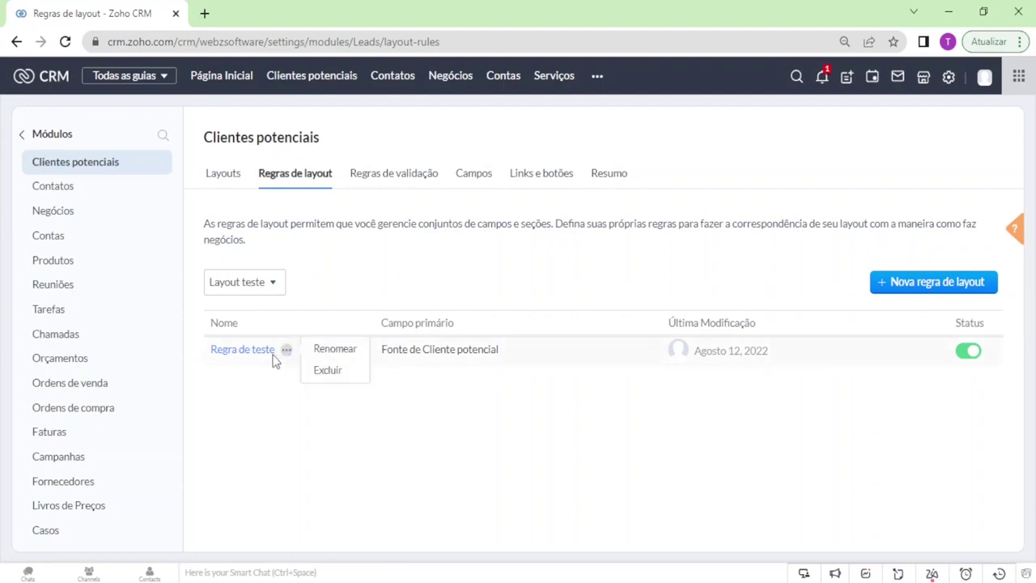
pyautogui.click(325, 372)
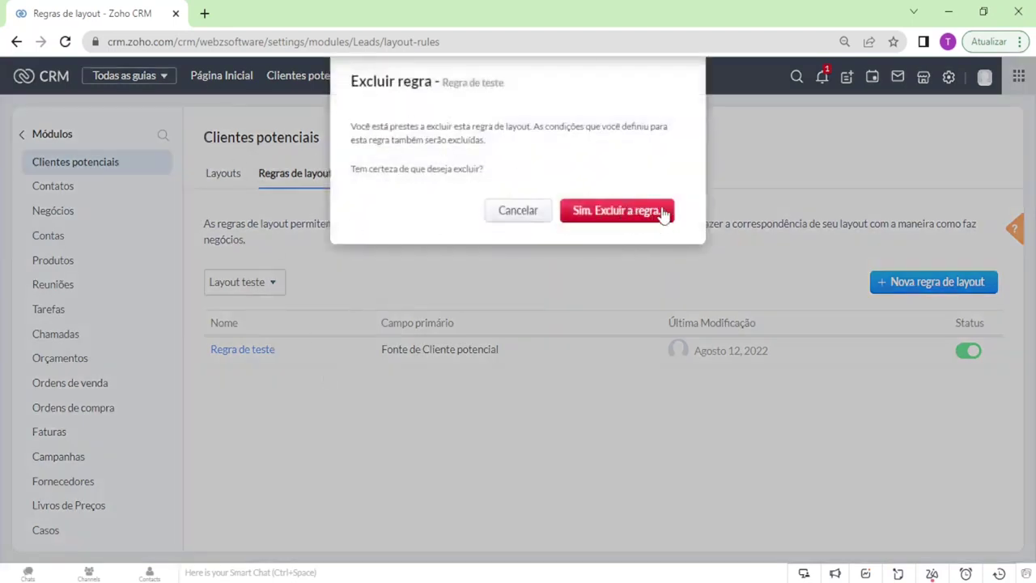
pyautogui.click(522, 212)
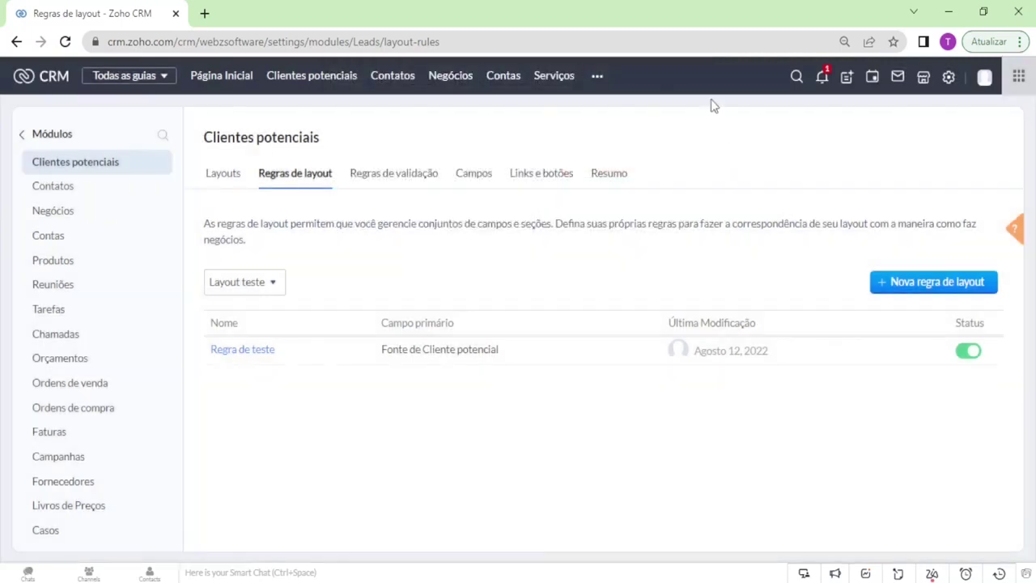